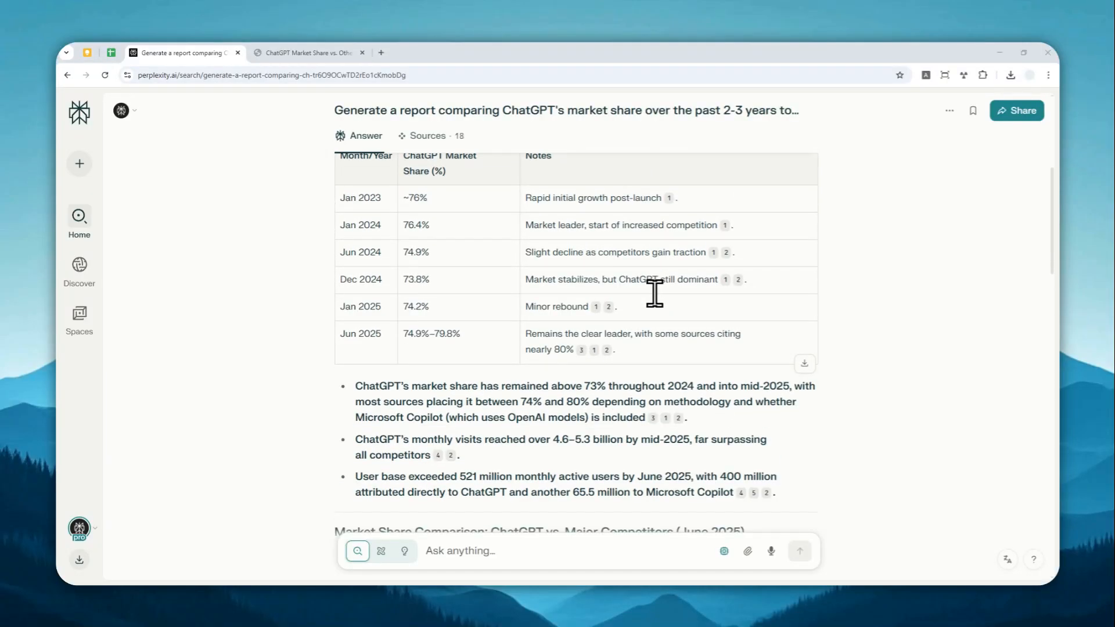
pyautogui.scroll(-3, 648, 324)
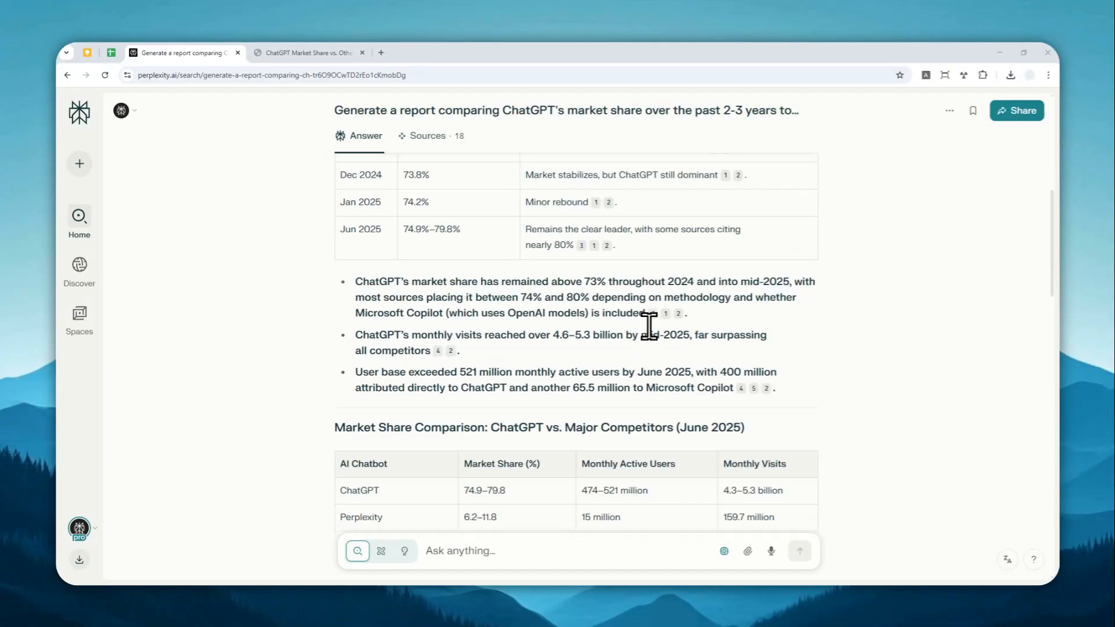
pyautogui.scroll(-3, 649, 324)
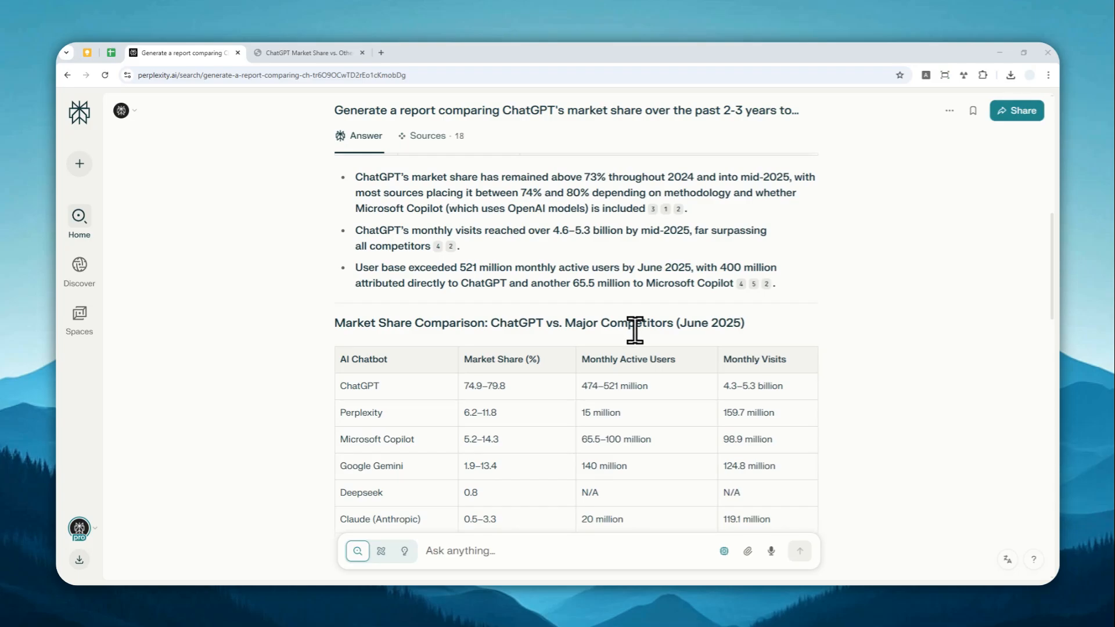
pyautogui.scroll(-2, 633, 326)
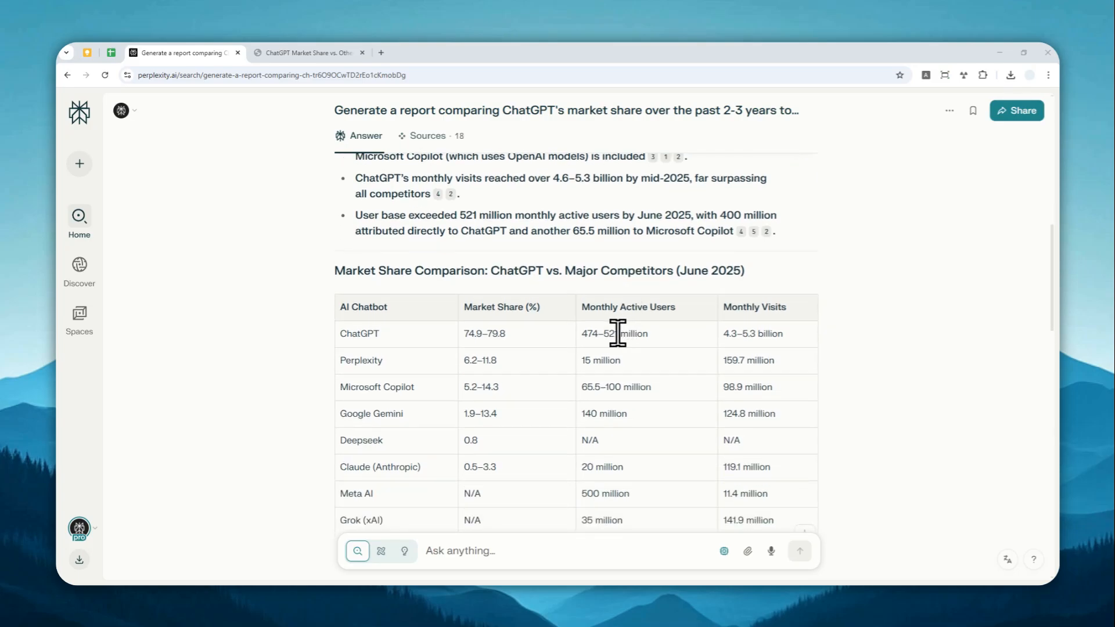
pyautogui.scroll(-4, 617, 334)
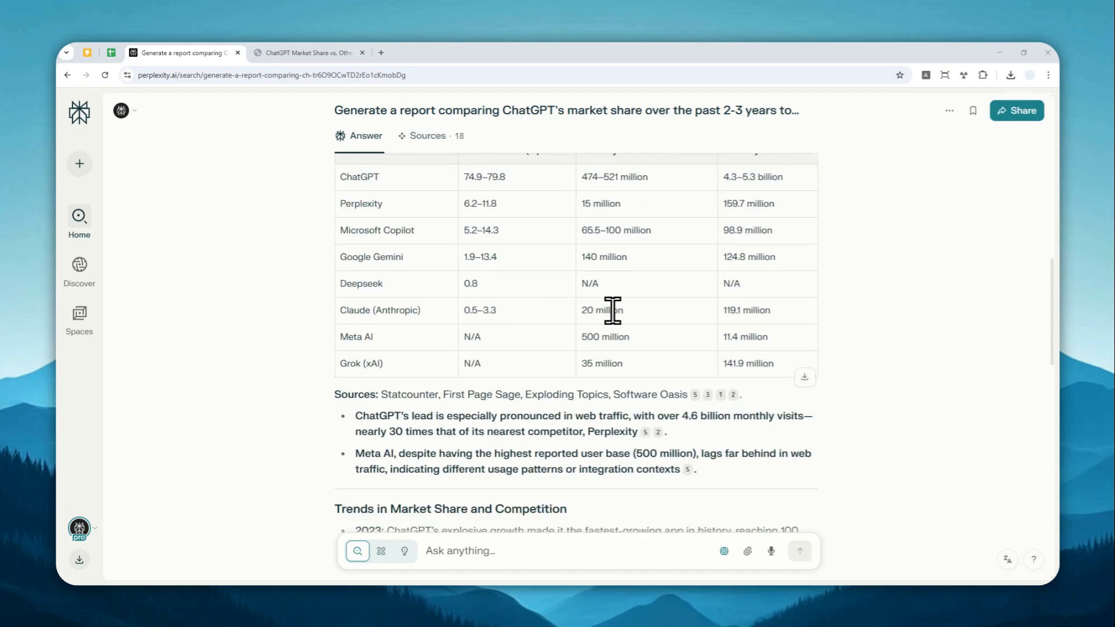
pyautogui.scroll(-3, 585, 319)
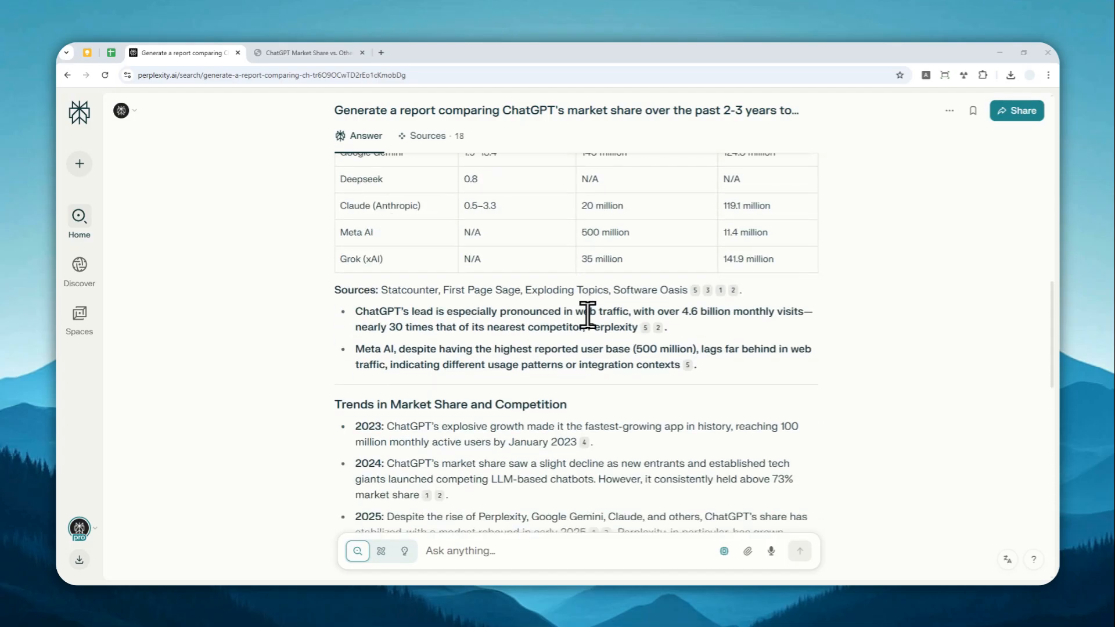
pyautogui.moveTo(707, 290)
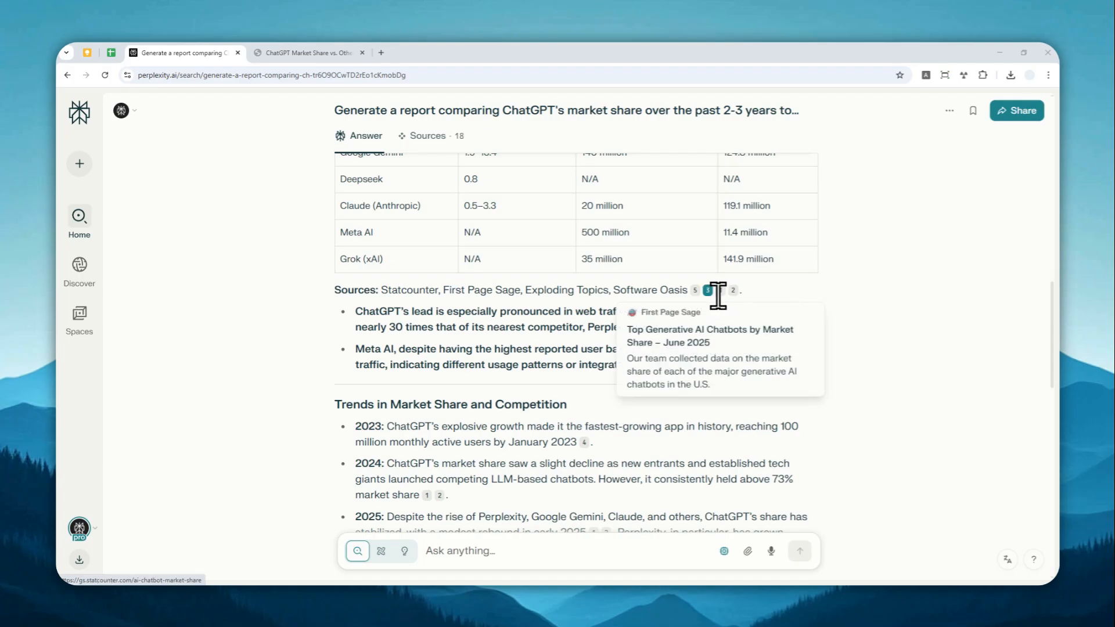
pyautogui.scroll(-5, 577, 354)
pyautogui.scroll(-5, 577, 355)
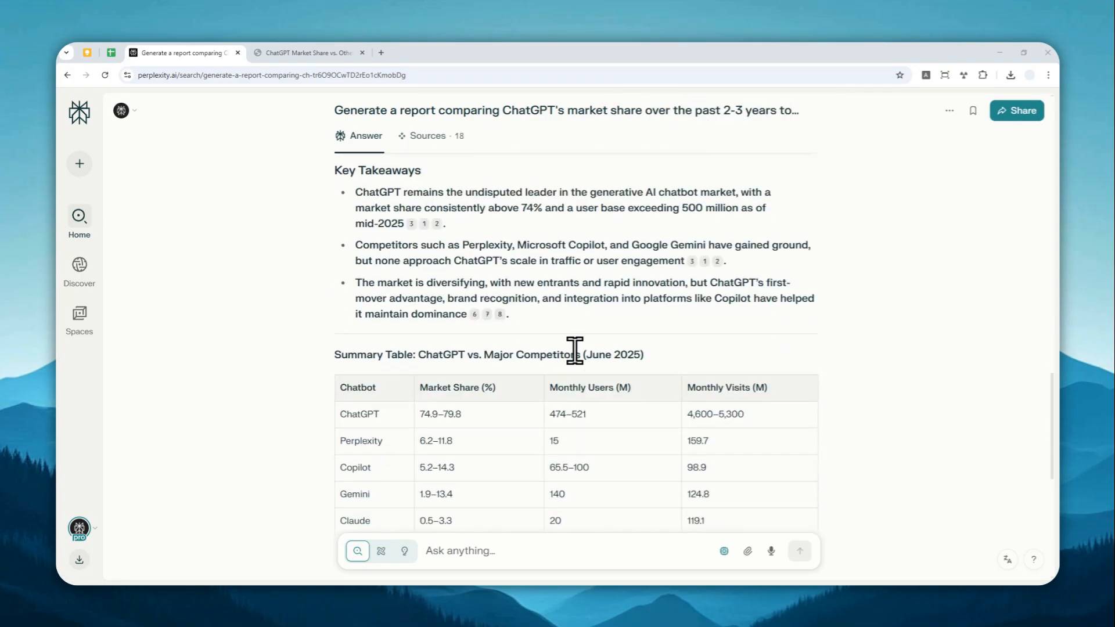
pyautogui.scroll(-5, 573, 348)
pyautogui.scroll(-5, 540, 340)
pyautogui.scroll(-5, 532, 331)
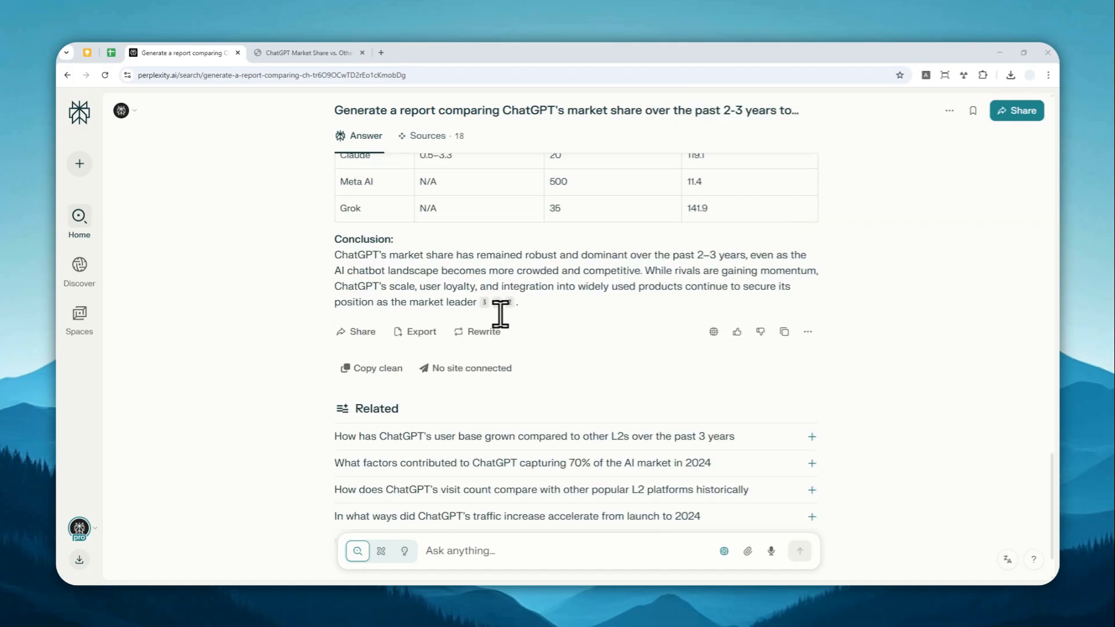
# Step: Reveal the Export formats (PDF, Markdown, DOCX) under the report's Conclusion
pyautogui.click(544, 316)
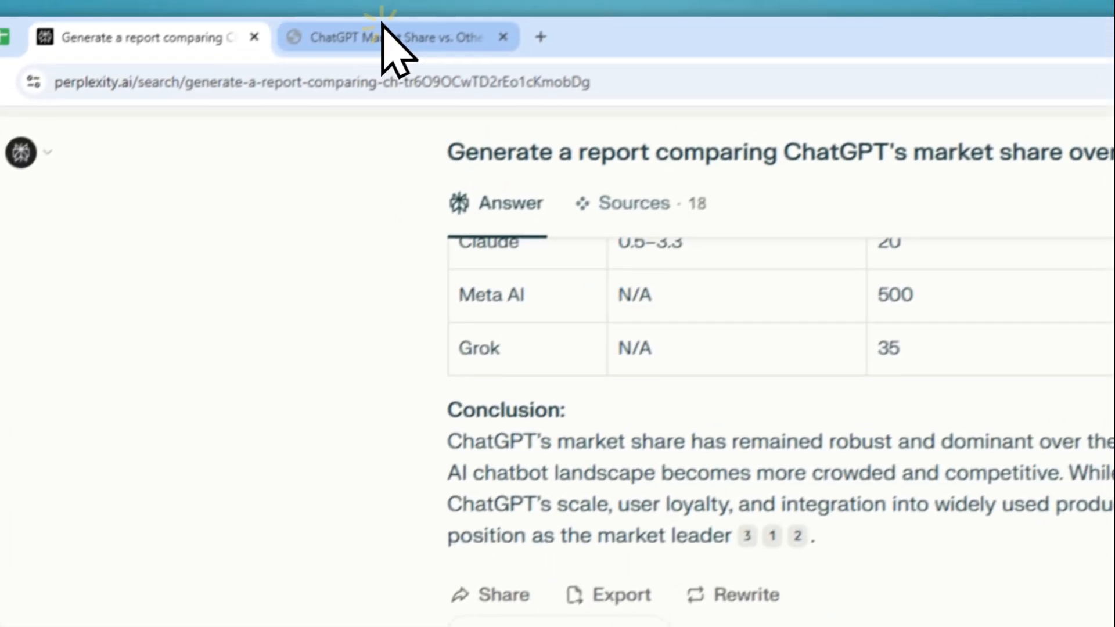
# Step: Switch to the exported PDF and read its three pages down to the reference list
pyautogui.click(386, 32)
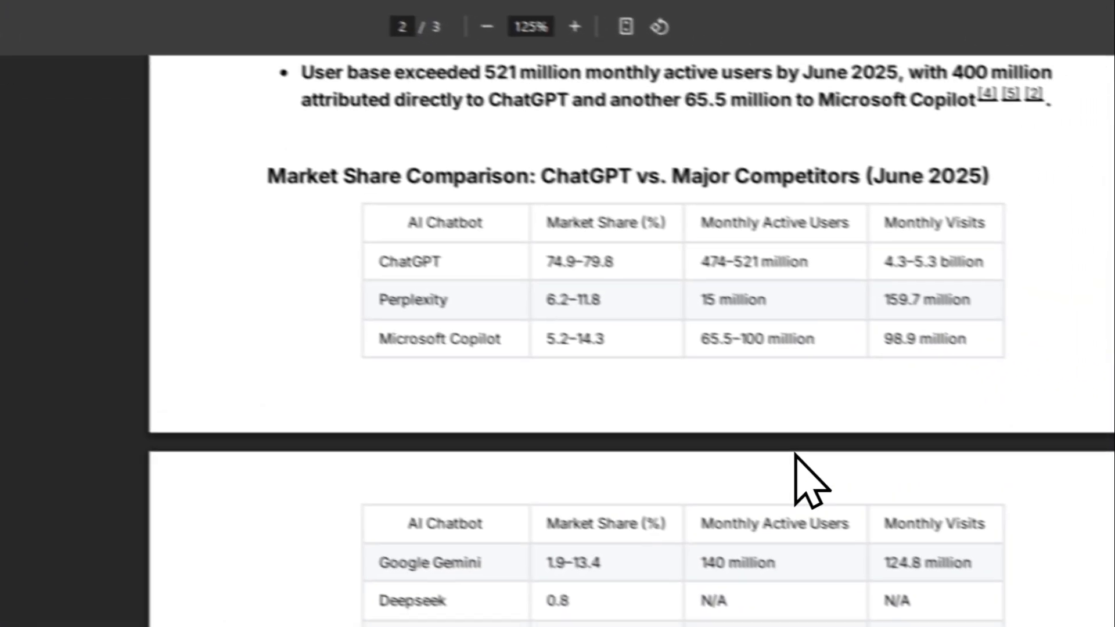
pyautogui.scroll(5, 808, 477)
pyautogui.scroll(5, 662, 313)
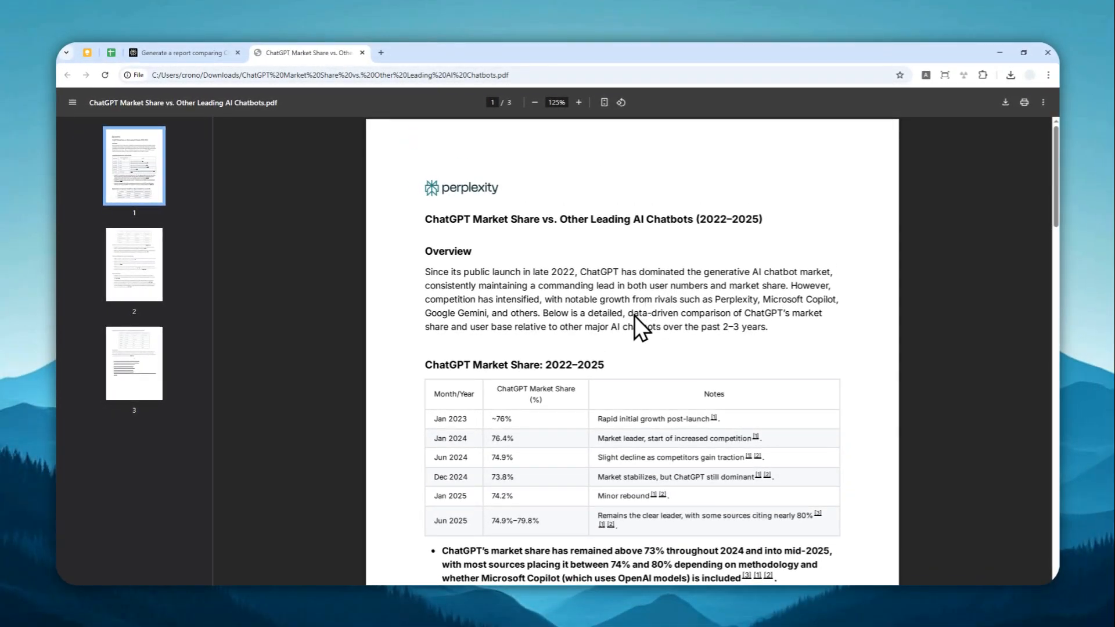
pyautogui.scroll(-3, 602, 313)
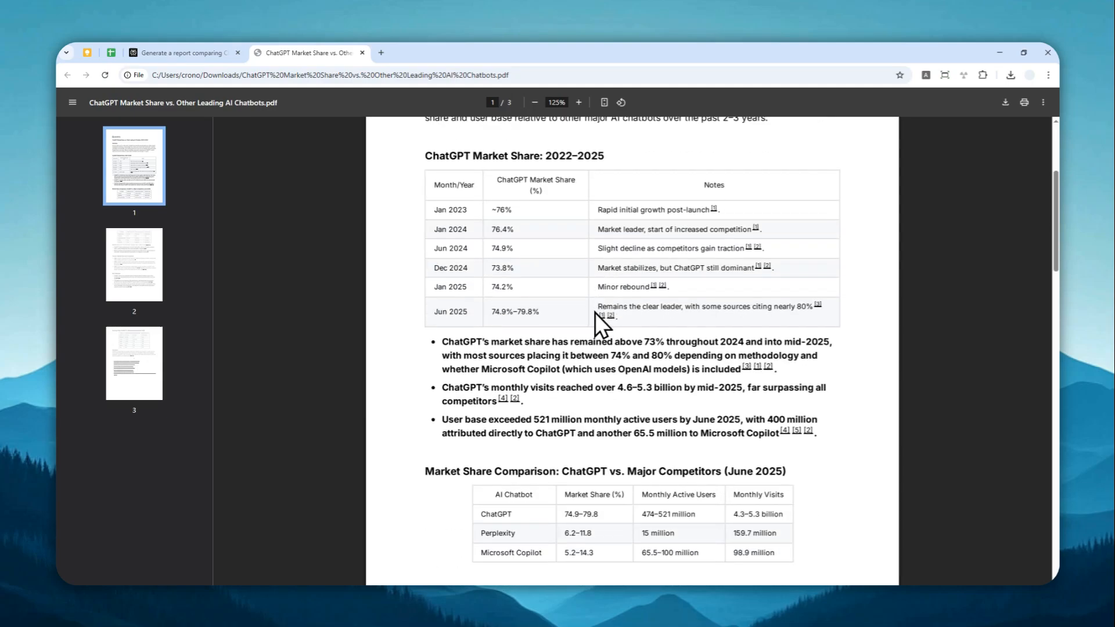
pyautogui.scroll(-3, 577, 343)
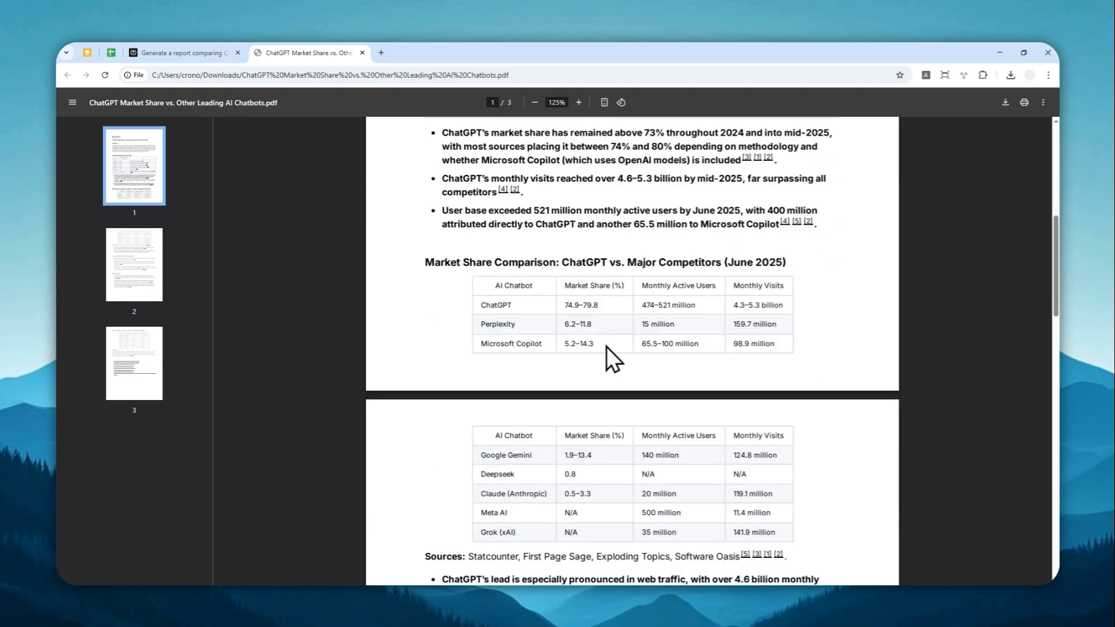
pyautogui.scroll(-3, 609, 344)
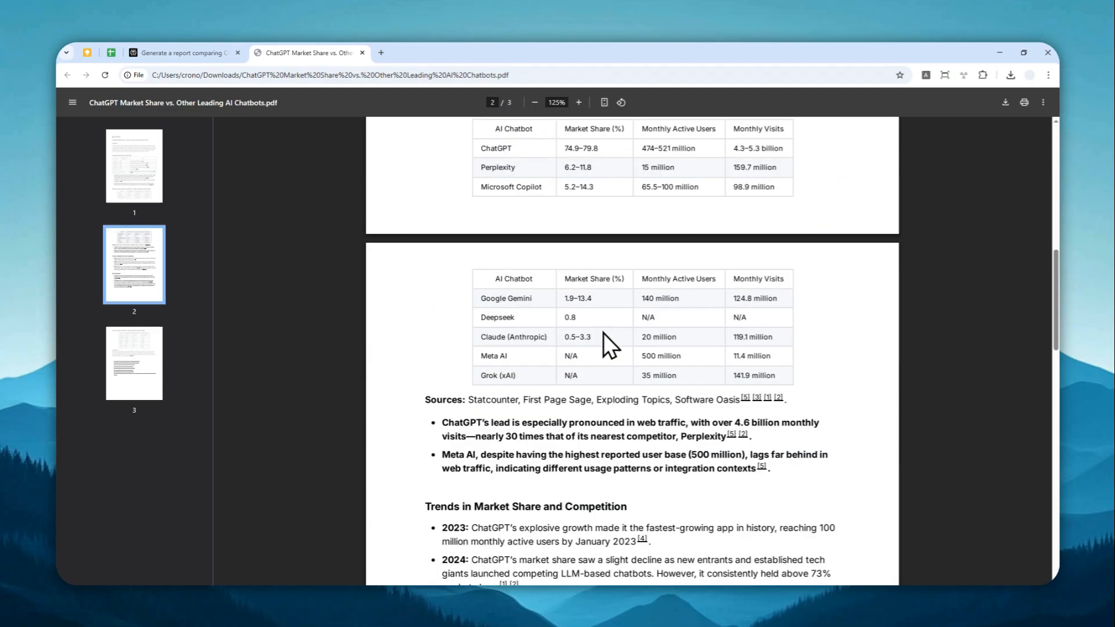
pyautogui.scroll(-3, 615, 356)
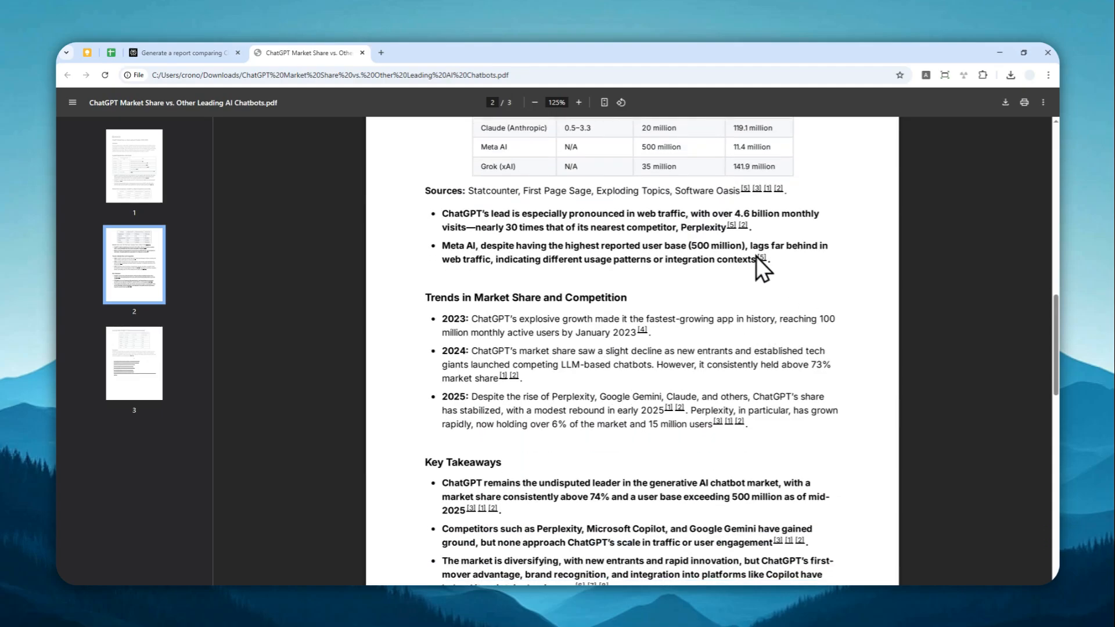
pyautogui.scroll(-4, 753, 265)
pyautogui.scroll(-4, 696, 352)
pyautogui.scroll(-4, 654, 374)
pyautogui.scroll(-4, 649, 374)
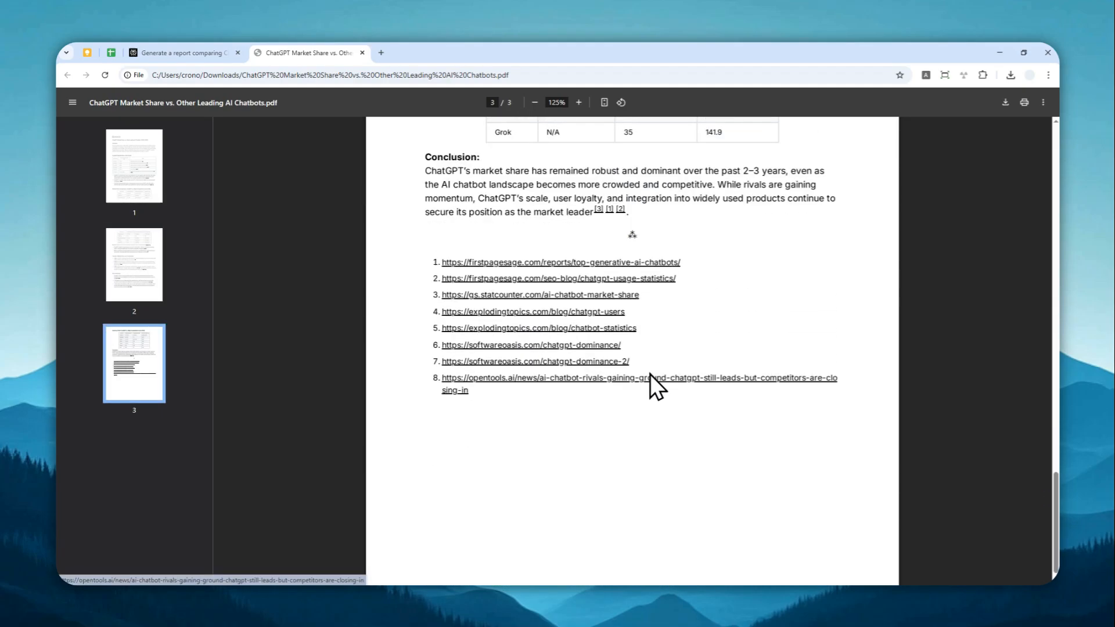
pyautogui.scroll(2, 650, 374)
pyautogui.scroll(2, 626, 358)
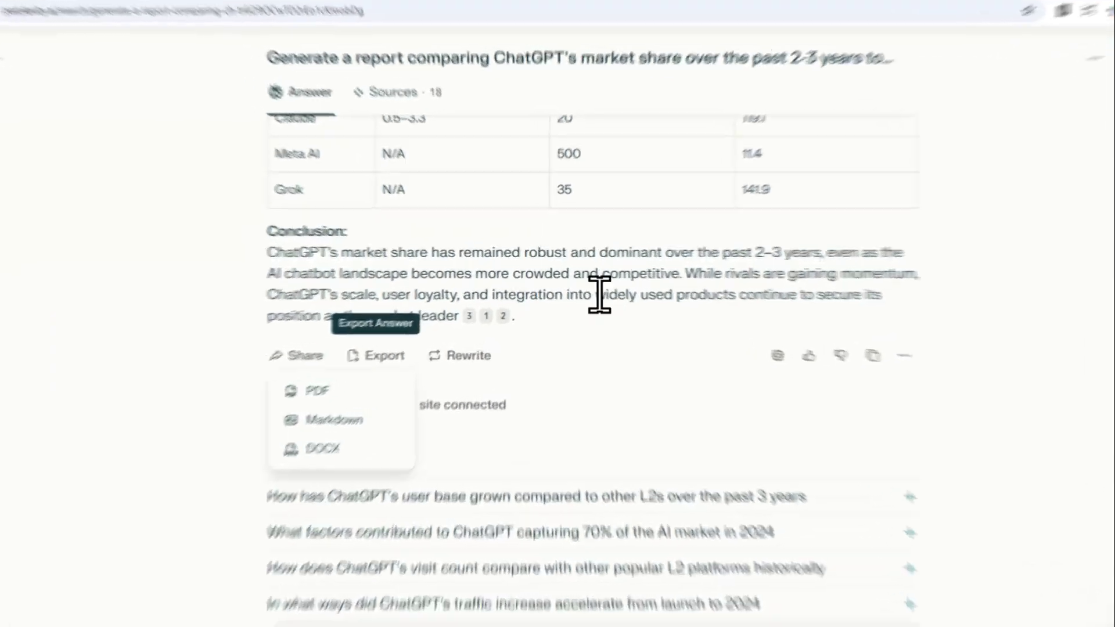
# Step: Dismiss the Export dropdown, reread Overview to Conclusion, and show the export formats again
pyautogui.click(619, 282)
pyautogui.moveTo(495, 302)
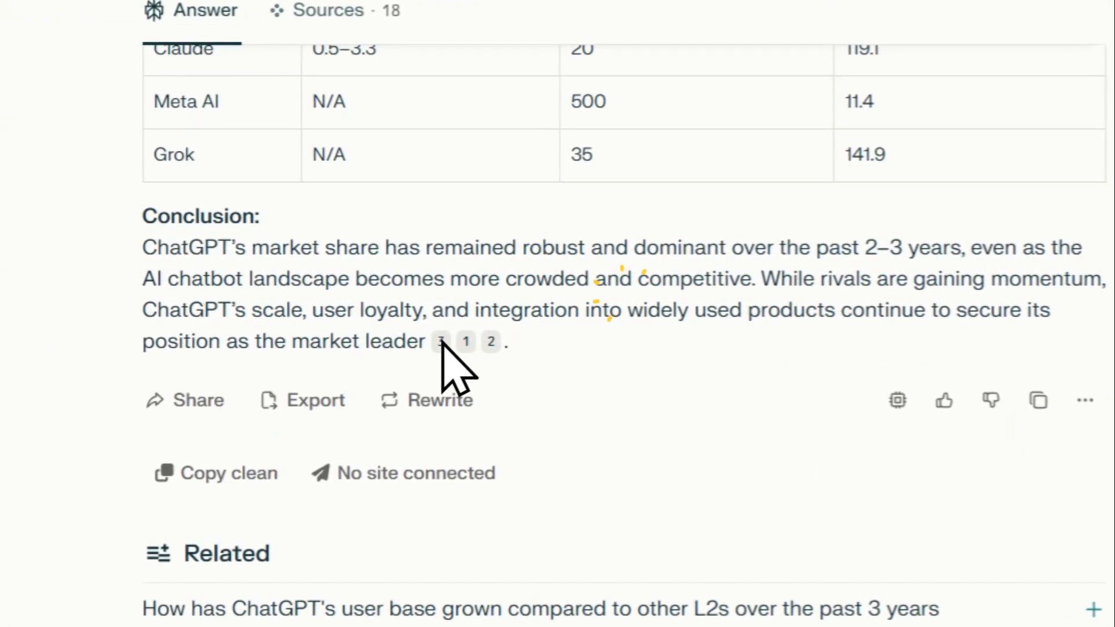
pyautogui.scroll(10, 625, 242)
pyautogui.scroll(10, 650, 229)
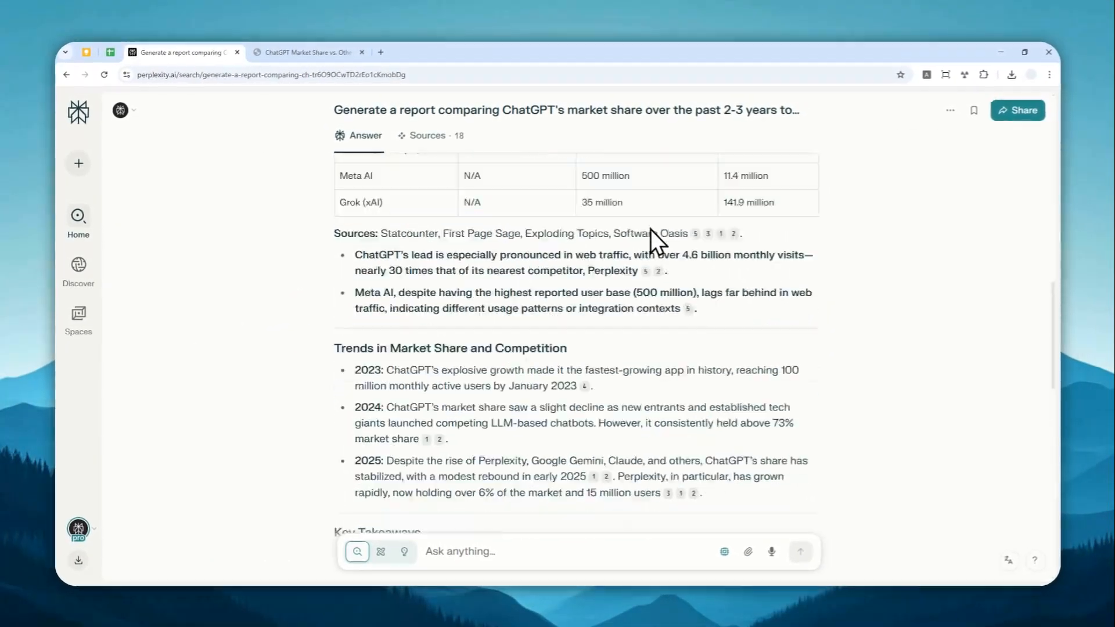
pyautogui.scroll(5, 652, 231)
pyautogui.scroll(3, 638, 218)
pyautogui.scroll(3, 647, 228)
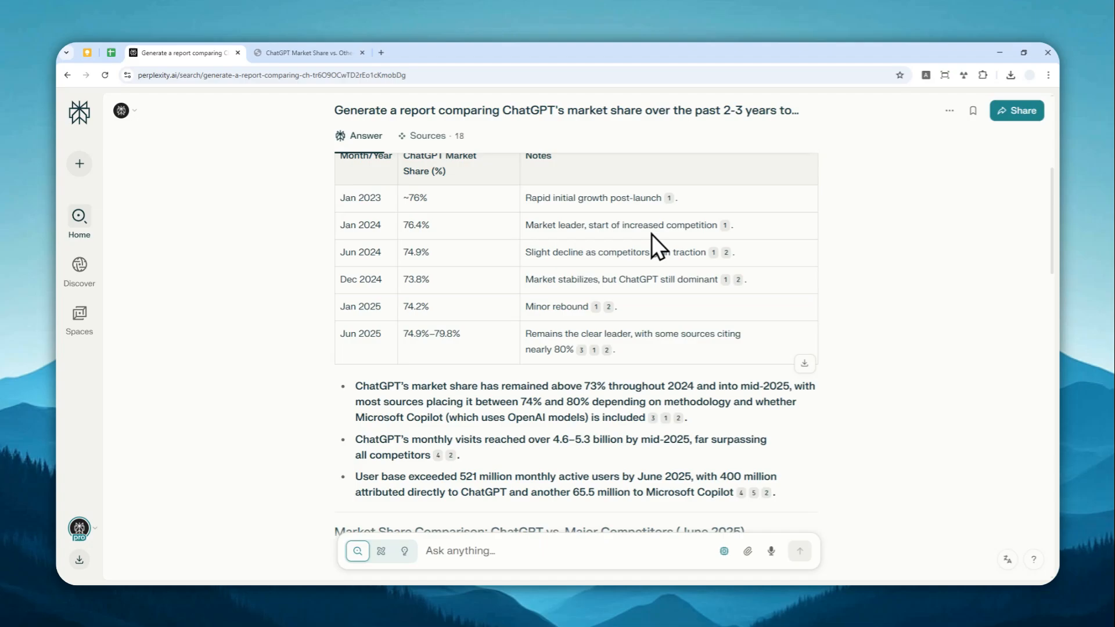
pyautogui.scroll(3, 641, 224)
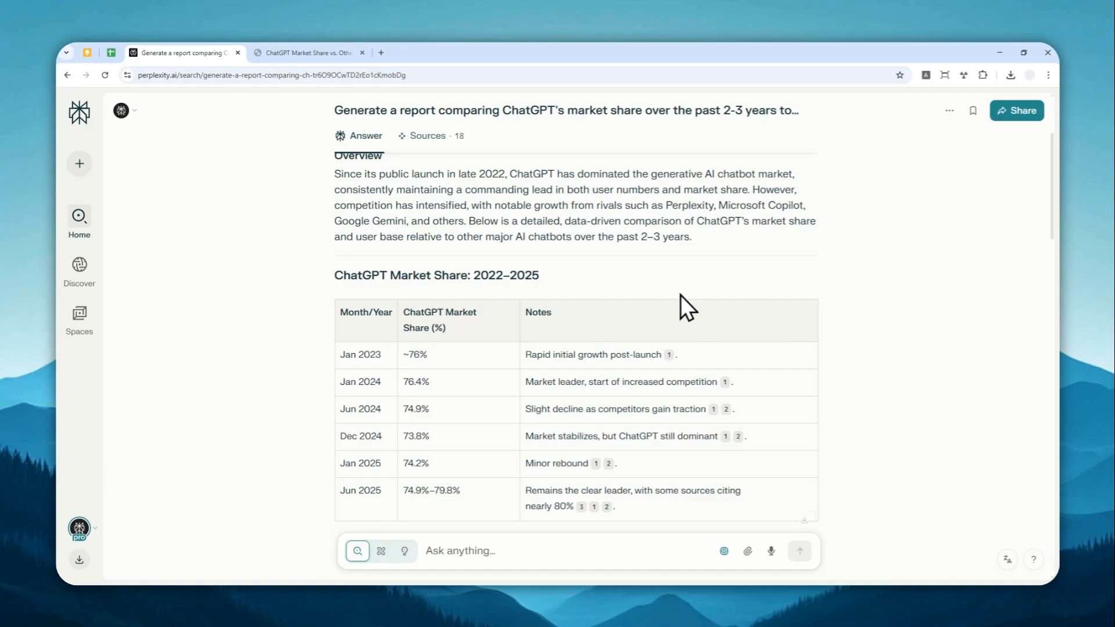
pyautogui.scroll(-3, 680, 295)
pyautogui.scroll(-3, 667, 281)
pyautogui.scroll(-5, 658, 272)
pyautogui.scroll(-5, 652, 266)
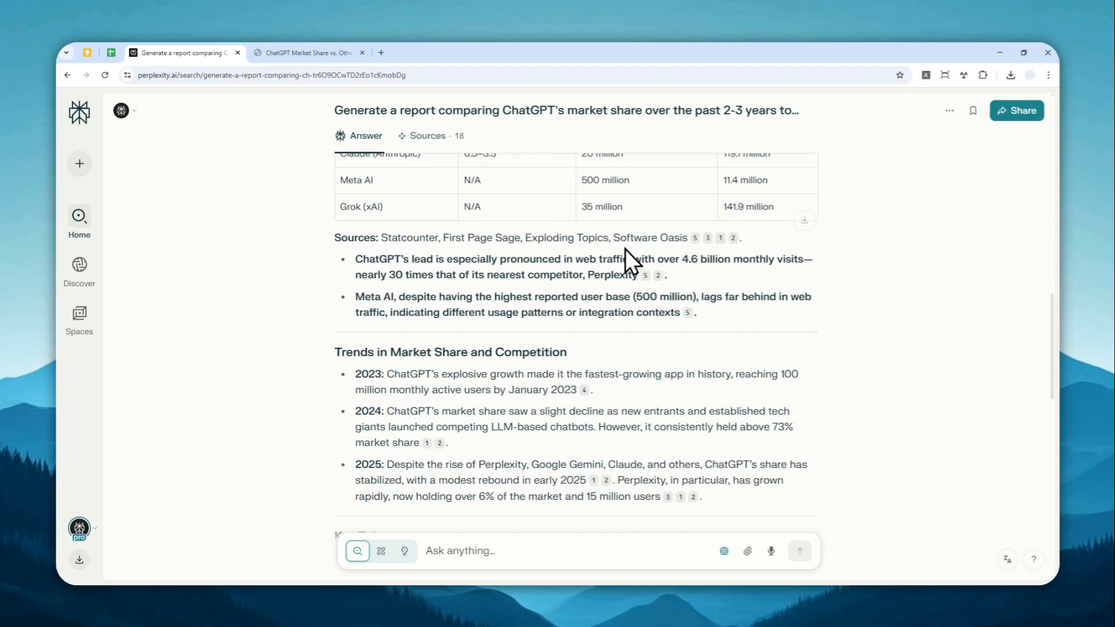
pyautogui.scroll(-5, 624, 250)
pyautogui.scroll(-3, 609, 255)
pyautogui.scroll(-2, 570, 268)
pyautogui.scroll(-5, 520, 279)
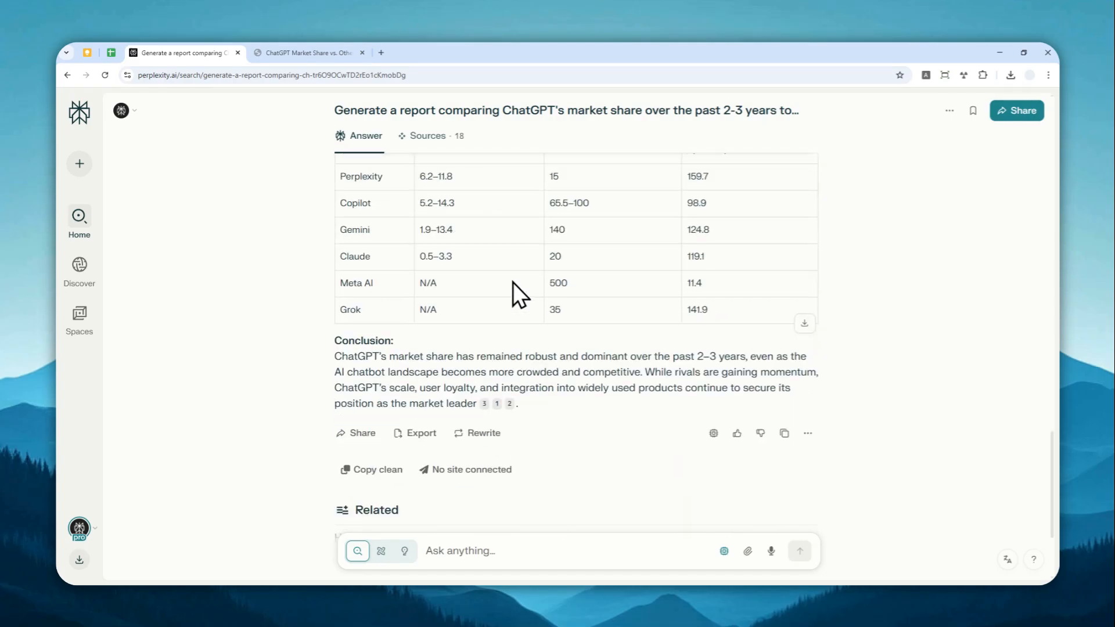
pyautogui.scroll(-2, 512, 282)
pyautogui.click(419, 329)
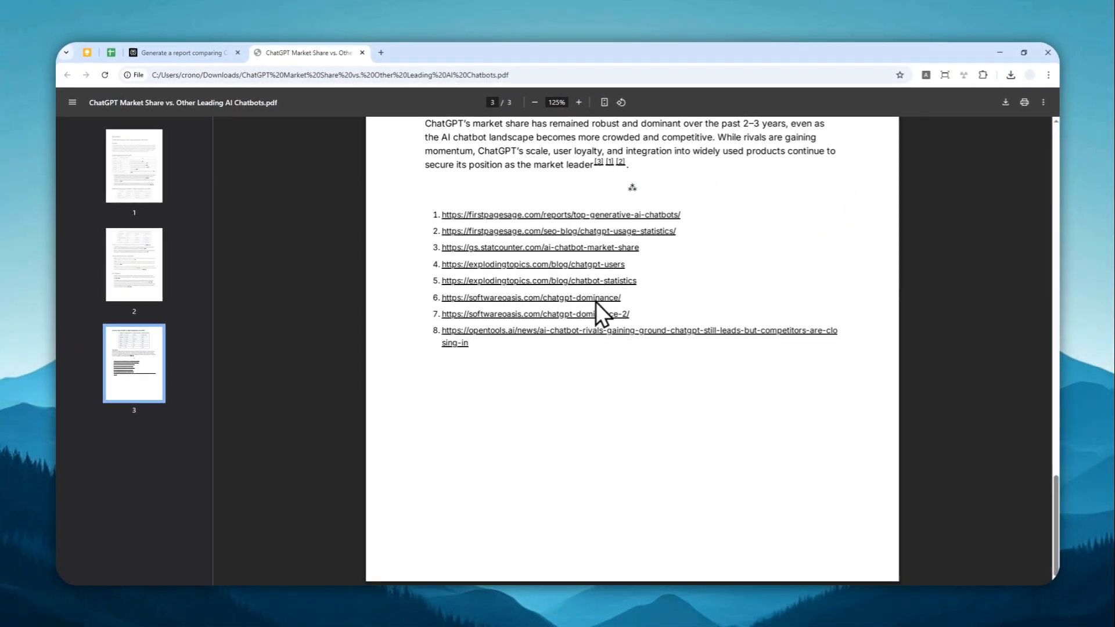
pyautogui.scroll(2, 595, 303)
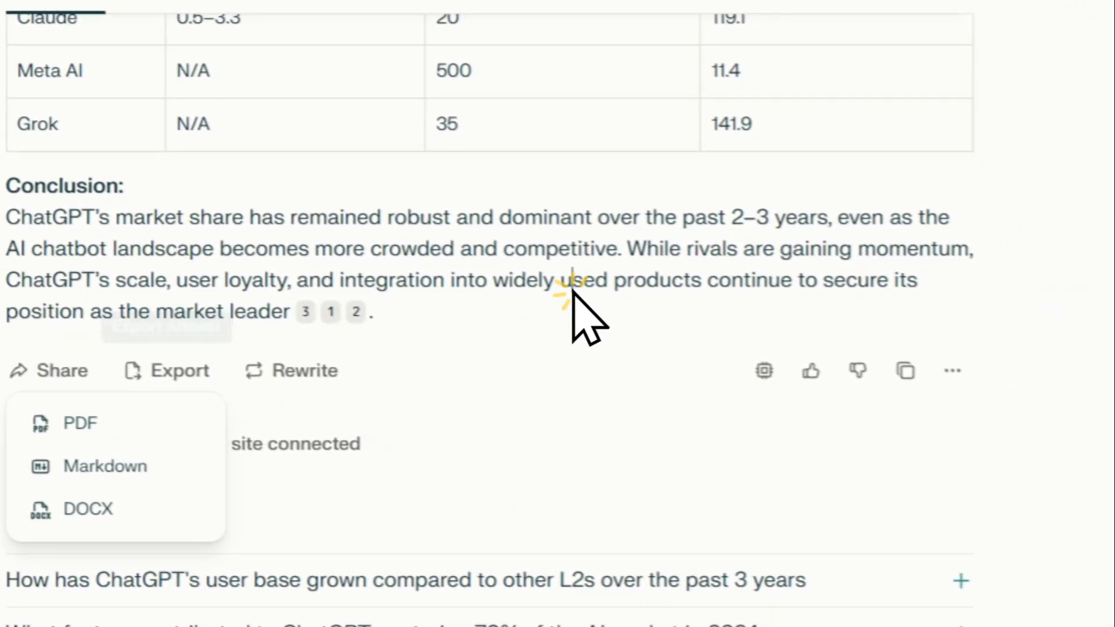
# Step: Close the Export menu after returning from the PDF's page-3 references
pyautogui.click(614, 393)
pyautogui.scroll(5, 653, 307)
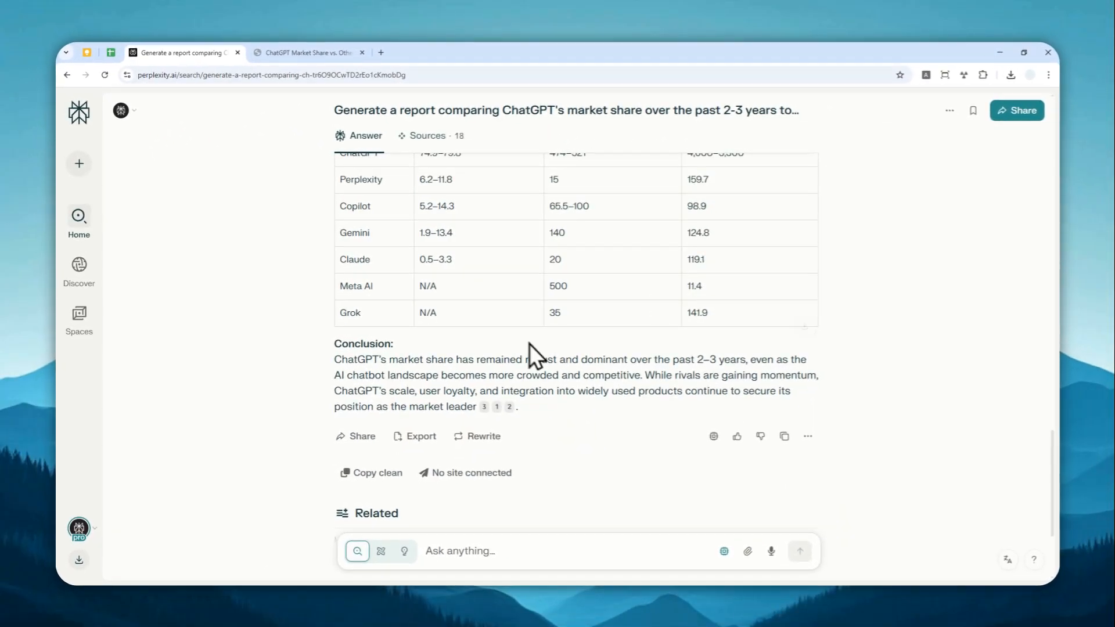
pyautogui.scroll(3, 528, 345)
pyautogui.scroll(2, 588, 276)
pyautogui.scroll(-4, 597, 286)
pyautogui.scroll(-3, 522, 348)
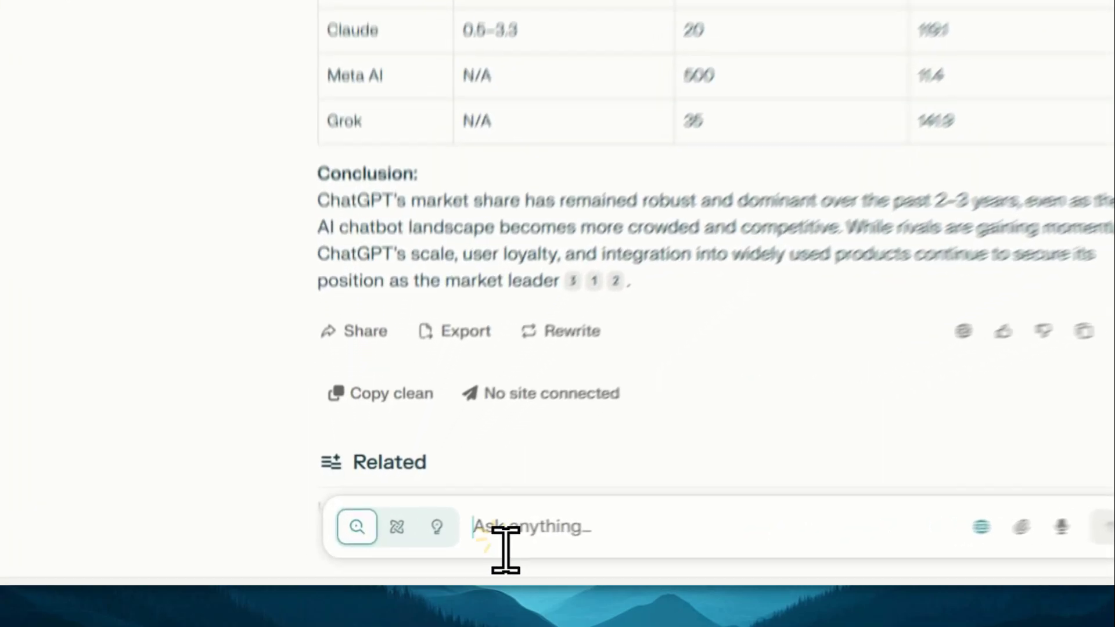
# Step: Paste the follow-up asking for the same report without citation numbers into Ask anything
pyautogui.rightClick(453, 550)
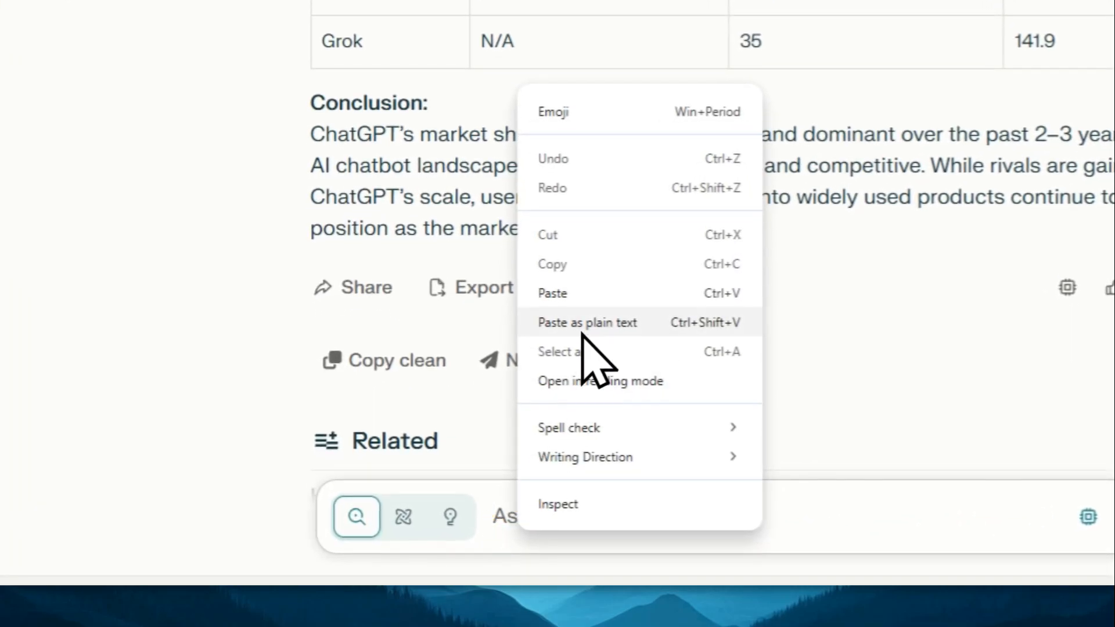
pyautogui.click(576, 365)
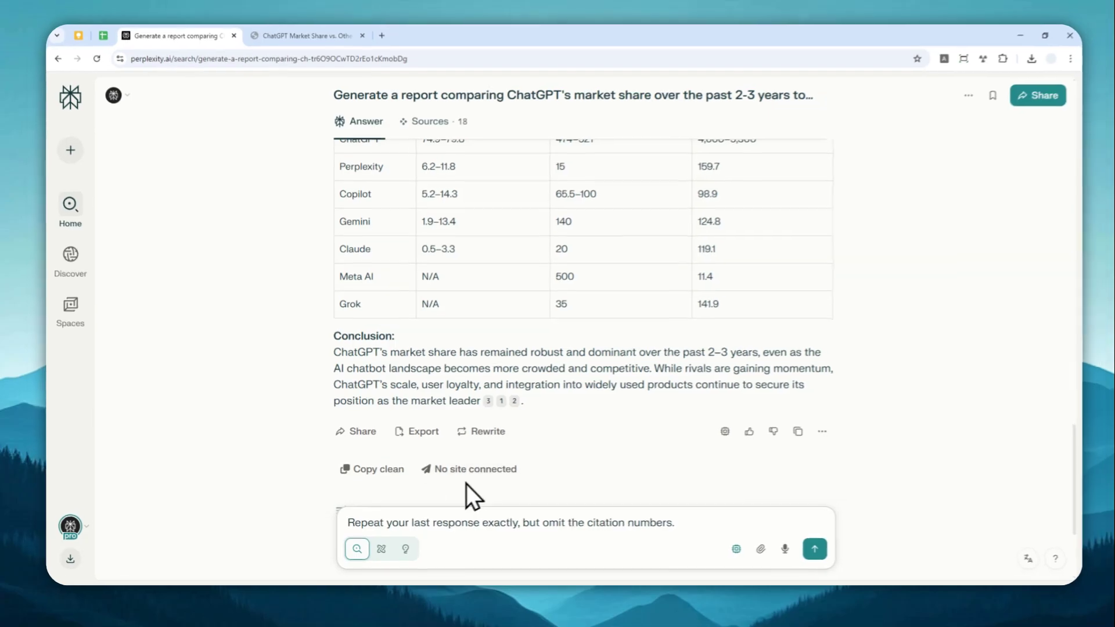
pyautogui.scroll(-3, 466, 485)
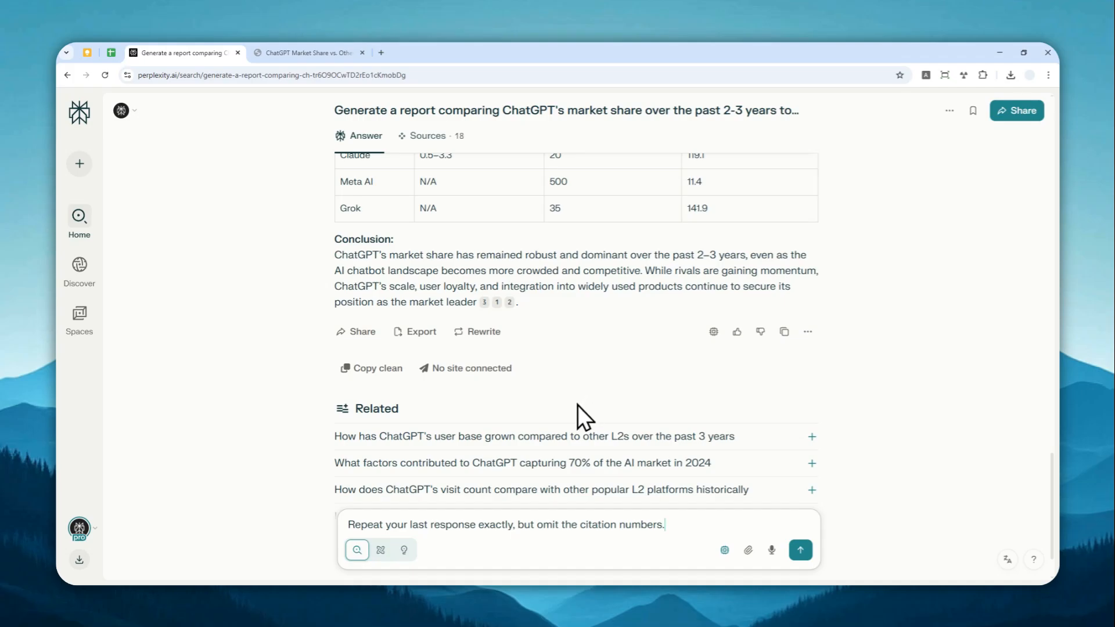
pyautogui.scroll(-2, 685, 368)
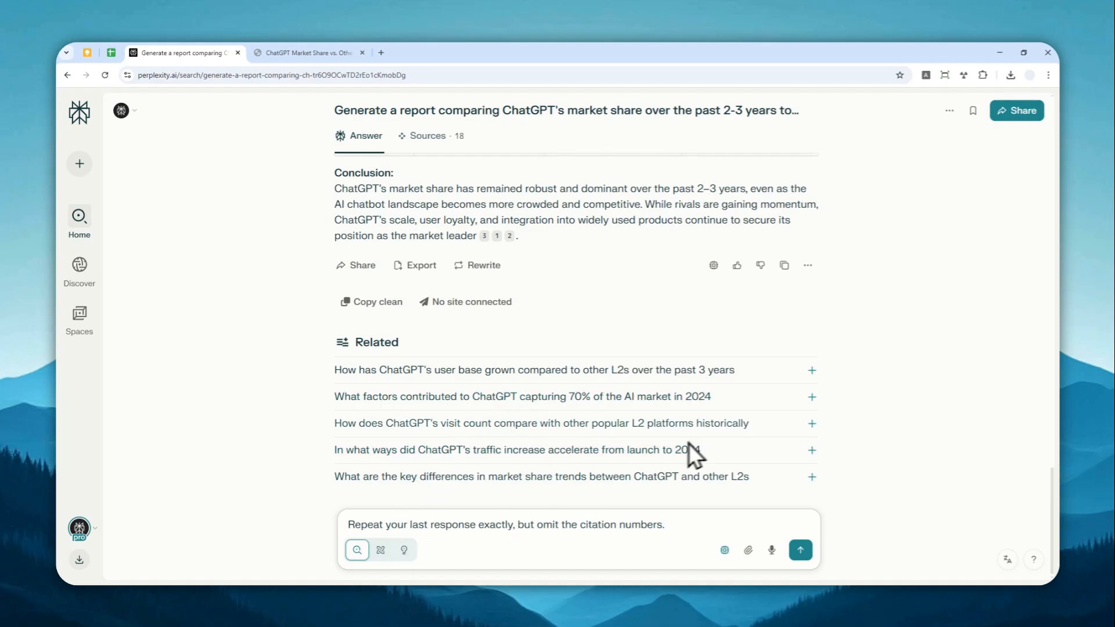
# Step: Send the no-citations request and let the regenerated report finish
pyautogui.click(800, 550)
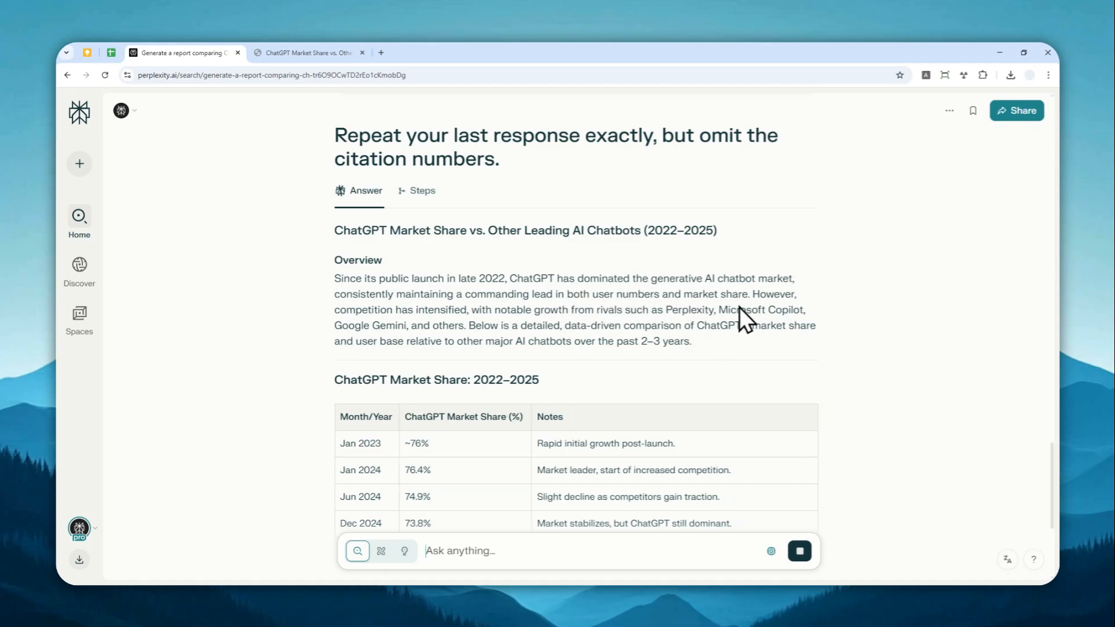
pyautogui.scroll(-4, 763, 316)
pyautogui.scroll(-4, 697, 297)
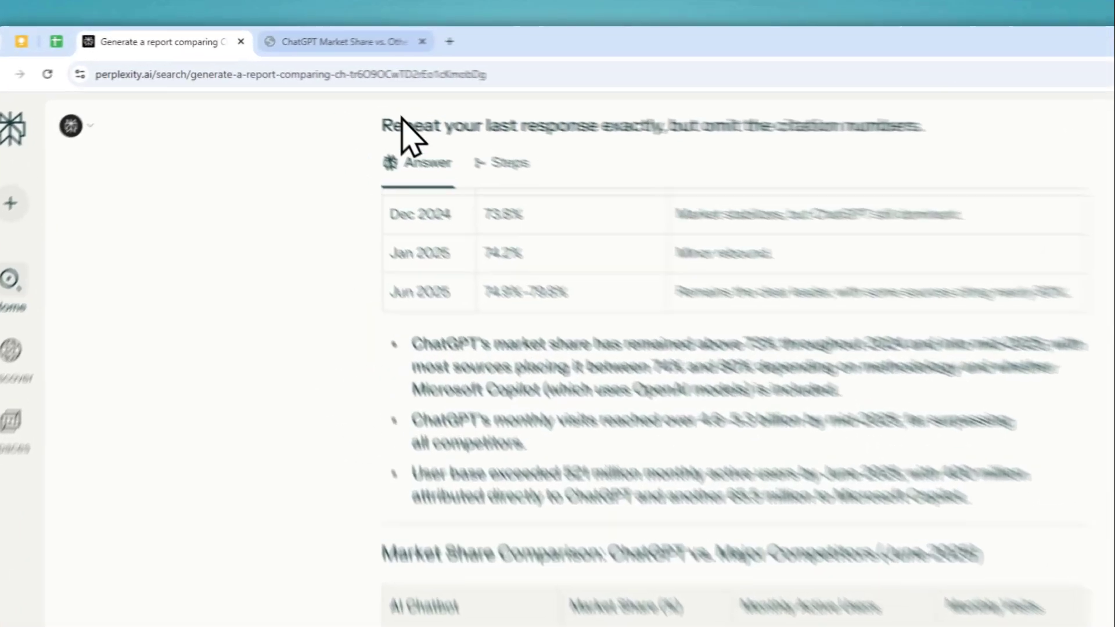
pyautogui.click(305, 52)
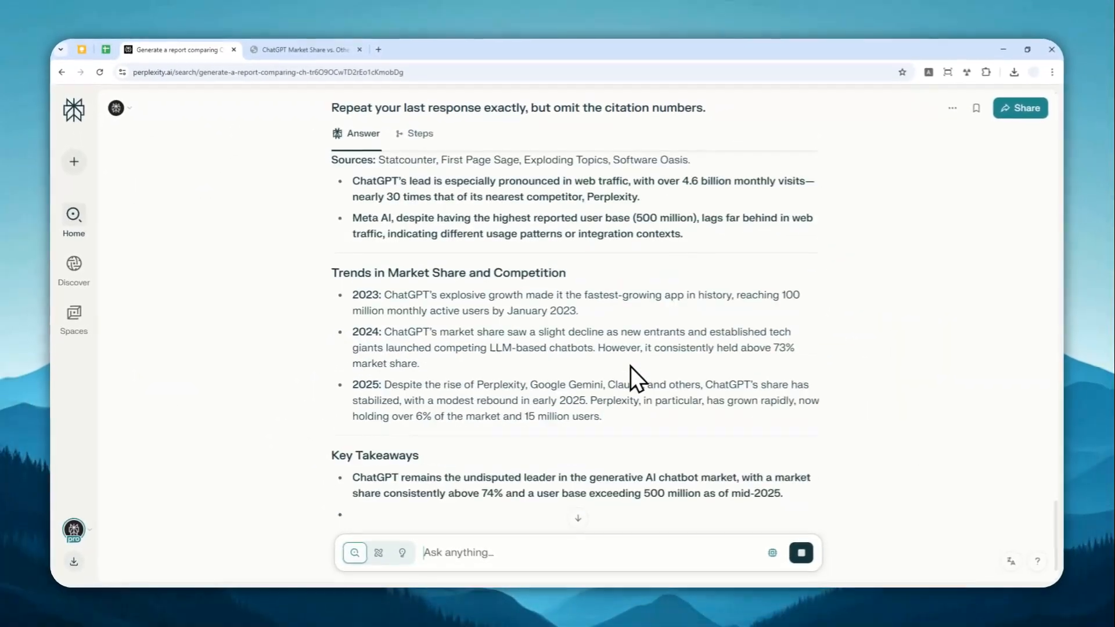
pyautogui.scroll(-4, 649, 350)
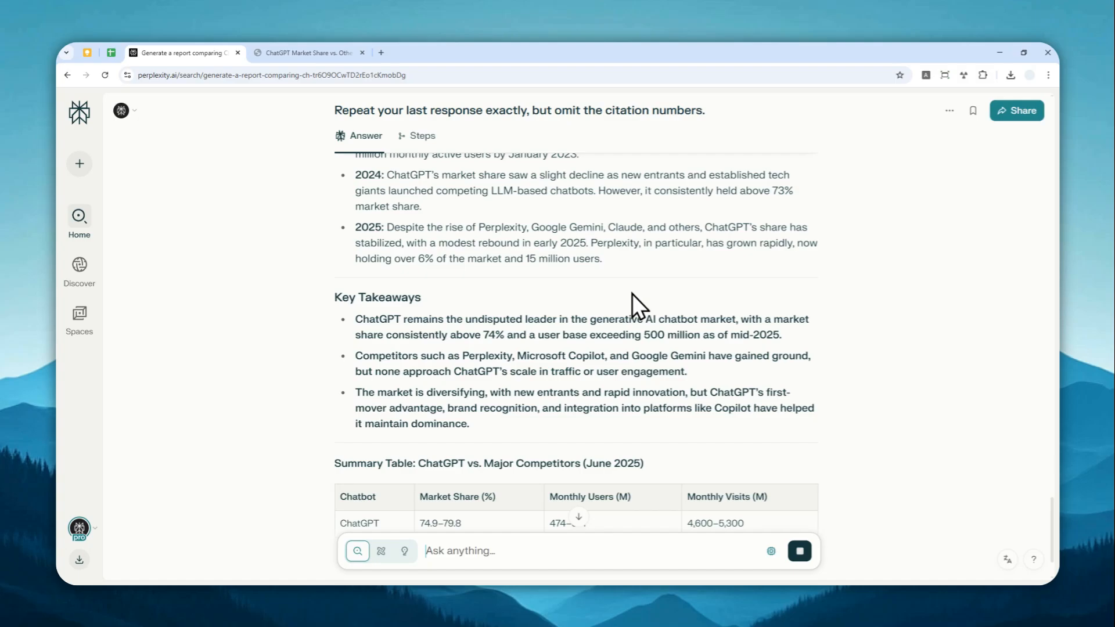
pyautogui.scroll(-2, 631, 294)
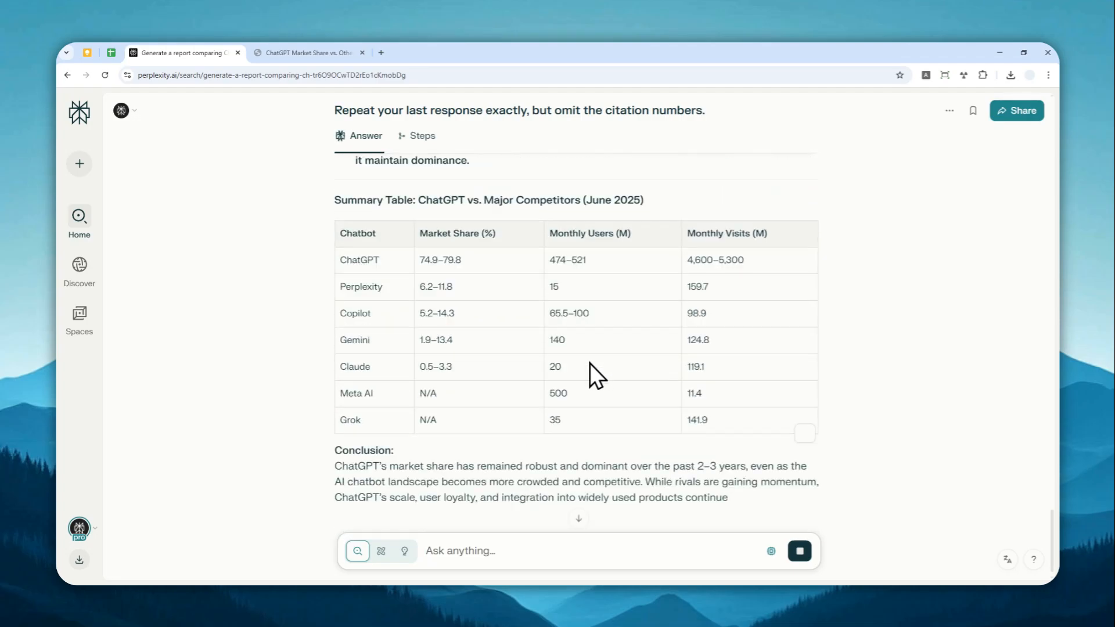
pyautogui.scroll(-2, 594, 357)
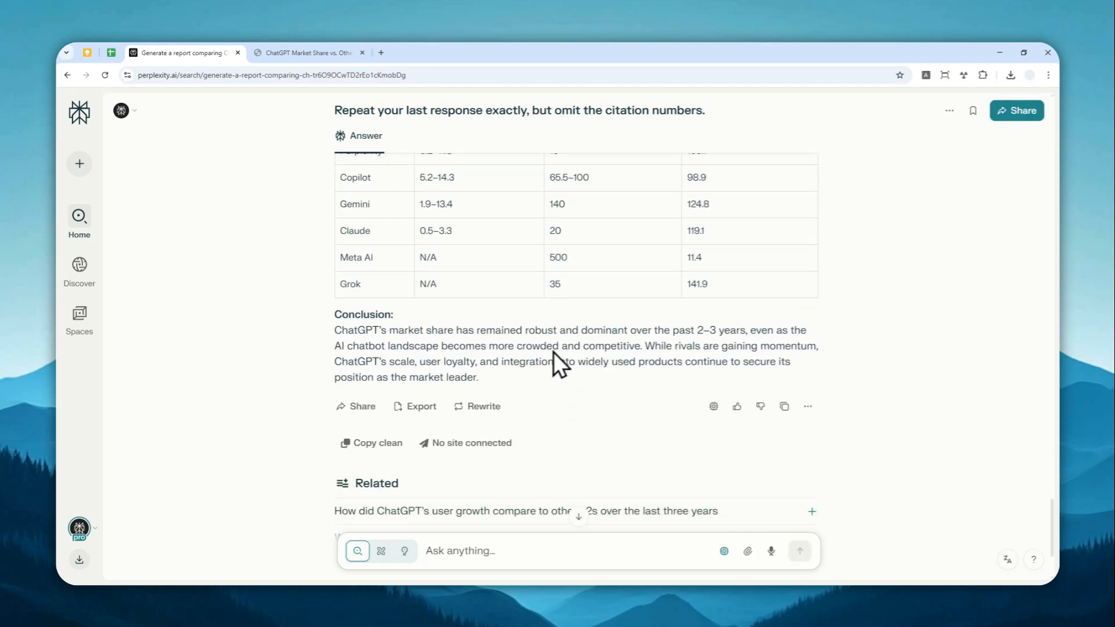
# Step: Export the citation-free report as a PDF download
pyautogui.click(414, 393)
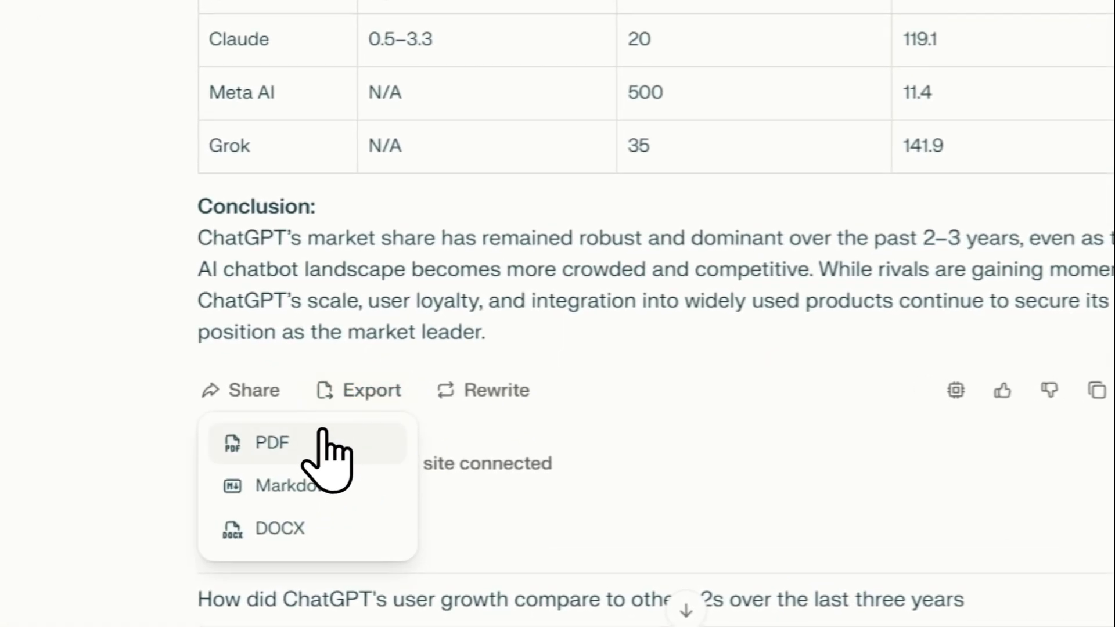
pyautogui.click(272, 442)
pyautogui.scroll(4, 535, 369)
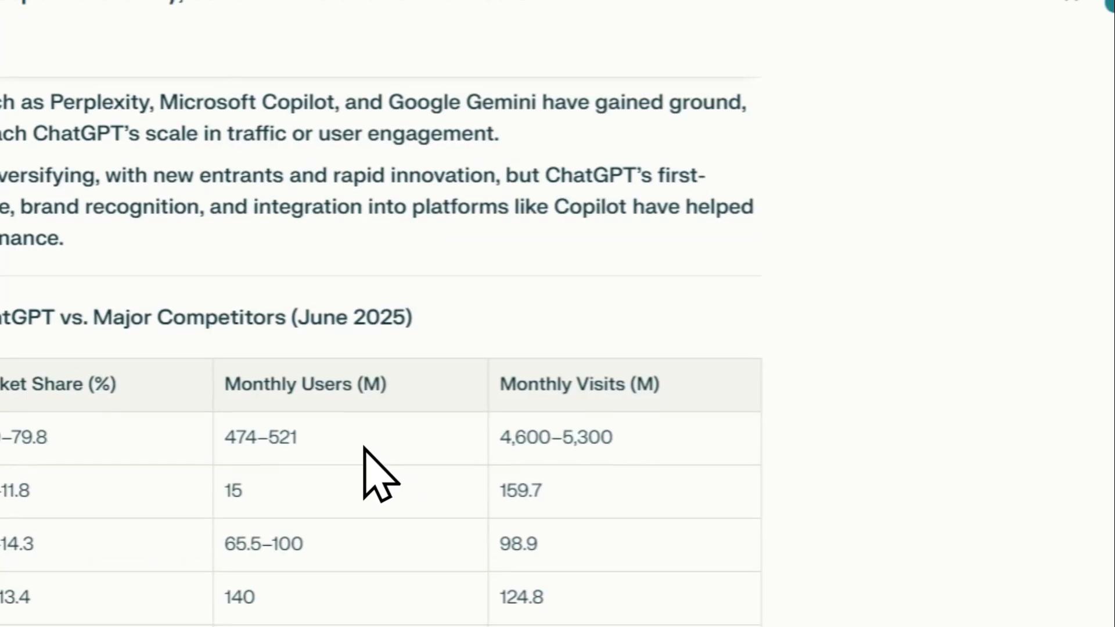
pyautogui.scroll(4, 369, 413)
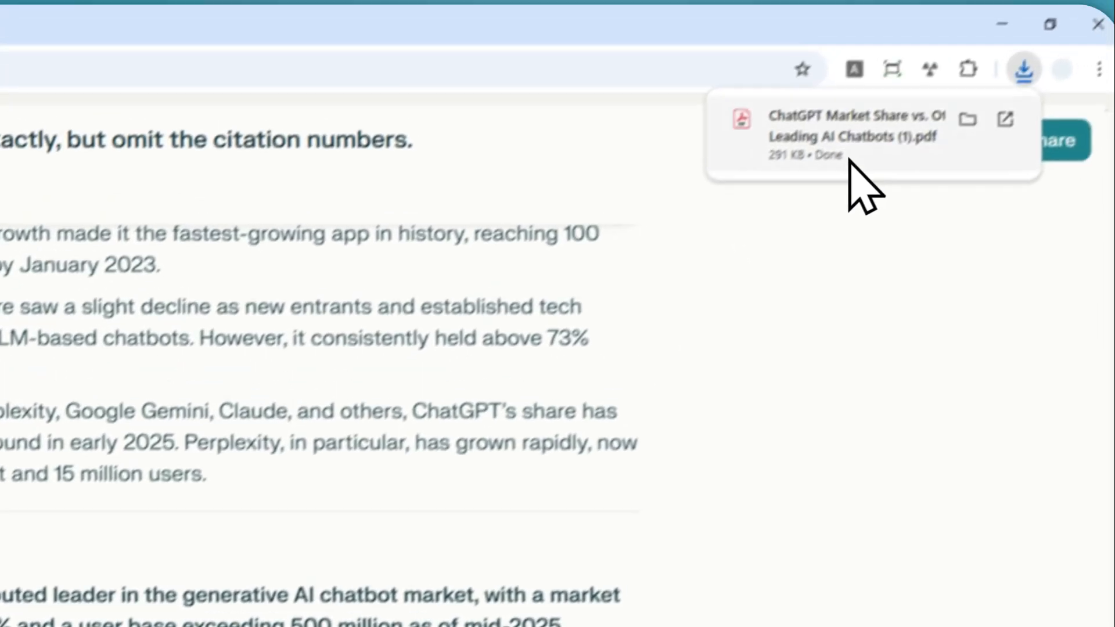
# Step: Open the downloaded PDF from Chrome's downloads bubble and scan all three pages for citation numbers
pyautogui.click(854, 166)
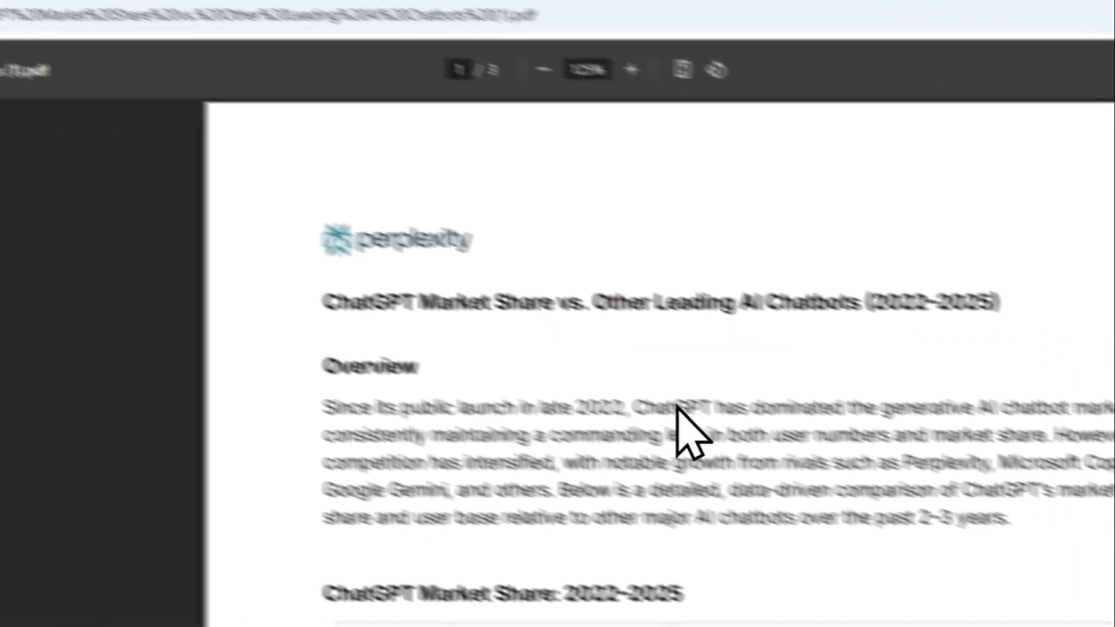
pyautogui.scroll(-8, 666, 346)
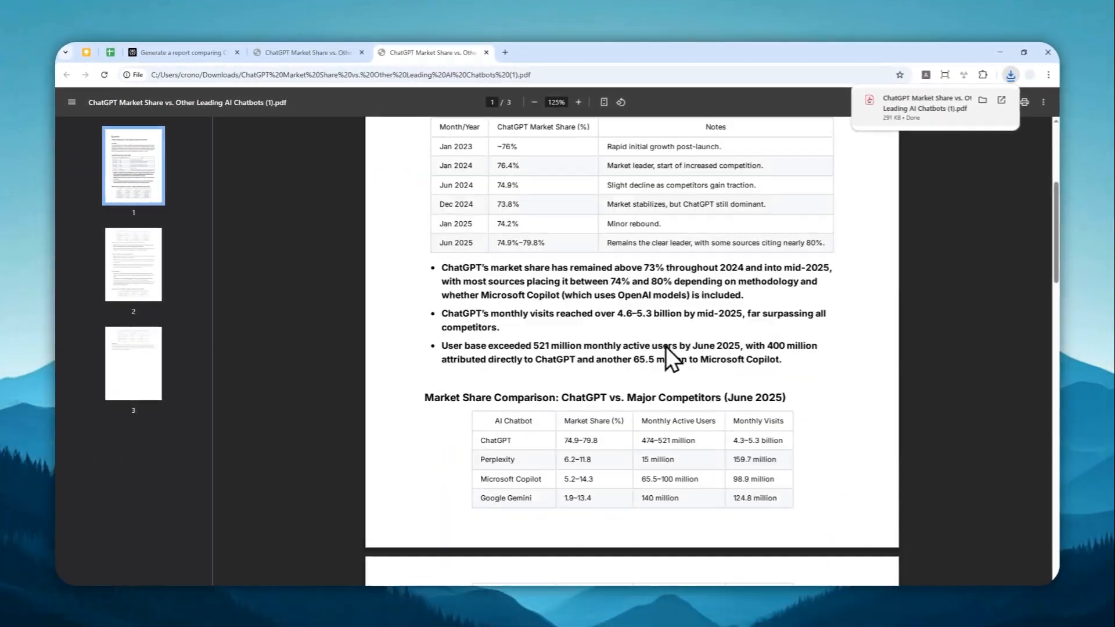
pyautogui.scroll(-8, 670, 345)
pyautogui.scroll(-8, 666, 344)
pyautogui.scroll(-6, 667, 344)
pyautogui.scroll(-5, 667, 344)
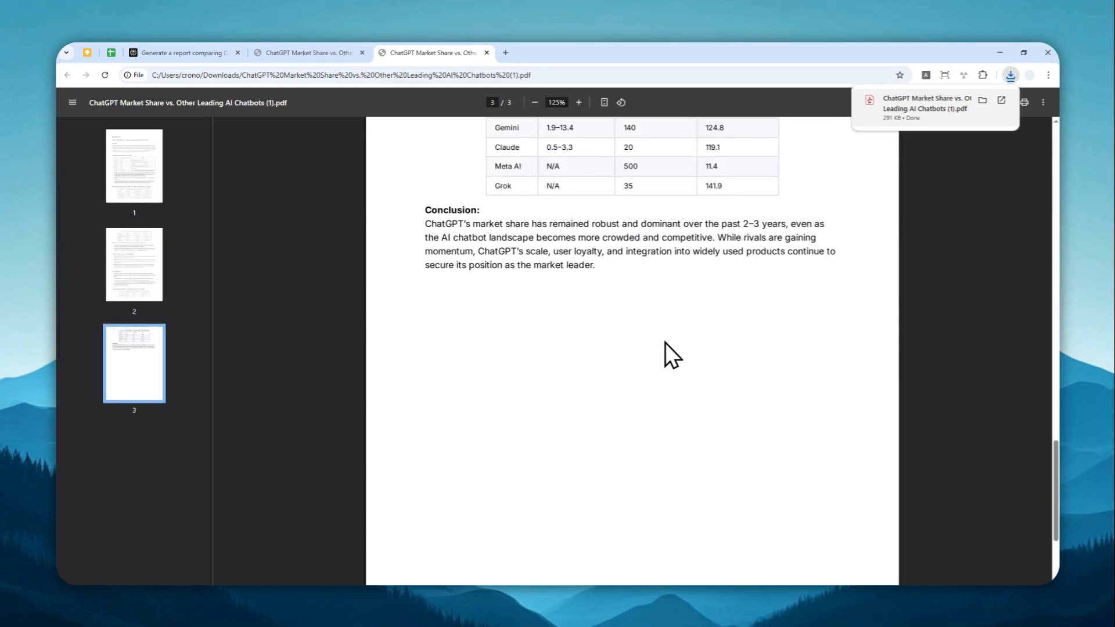
pyautogui.scroll(3, 567, 309)
pyautogui.scroll(3, 569, 316)
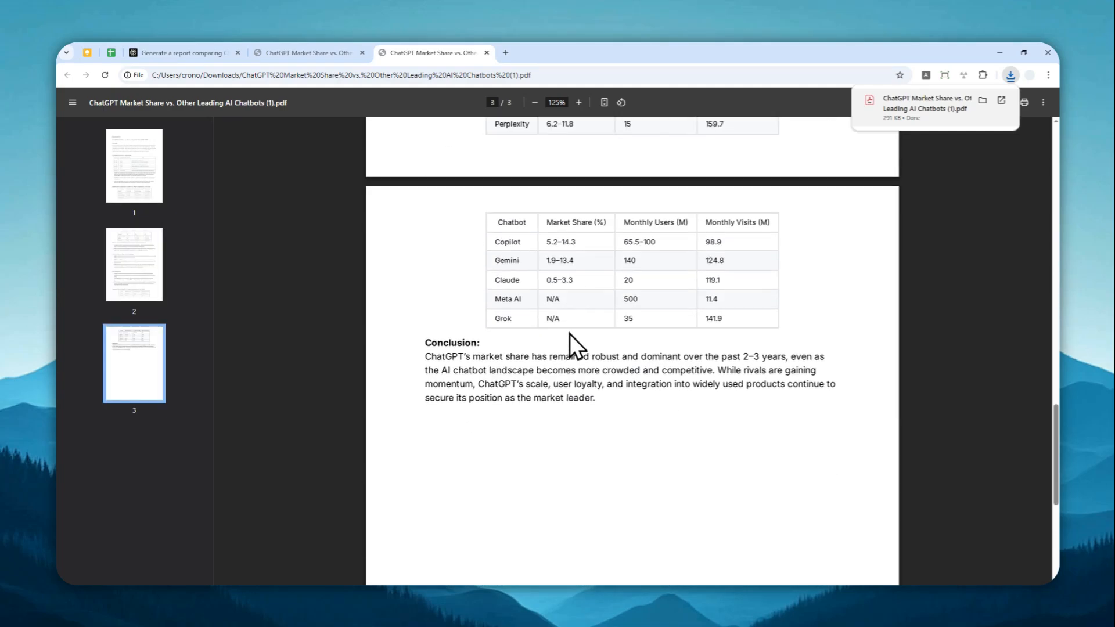
pyautogui.scroll(6, 570, 334)
pyautogui.scroll(5, 570, 342)
pyautogui.scroll(6, 535, 267)
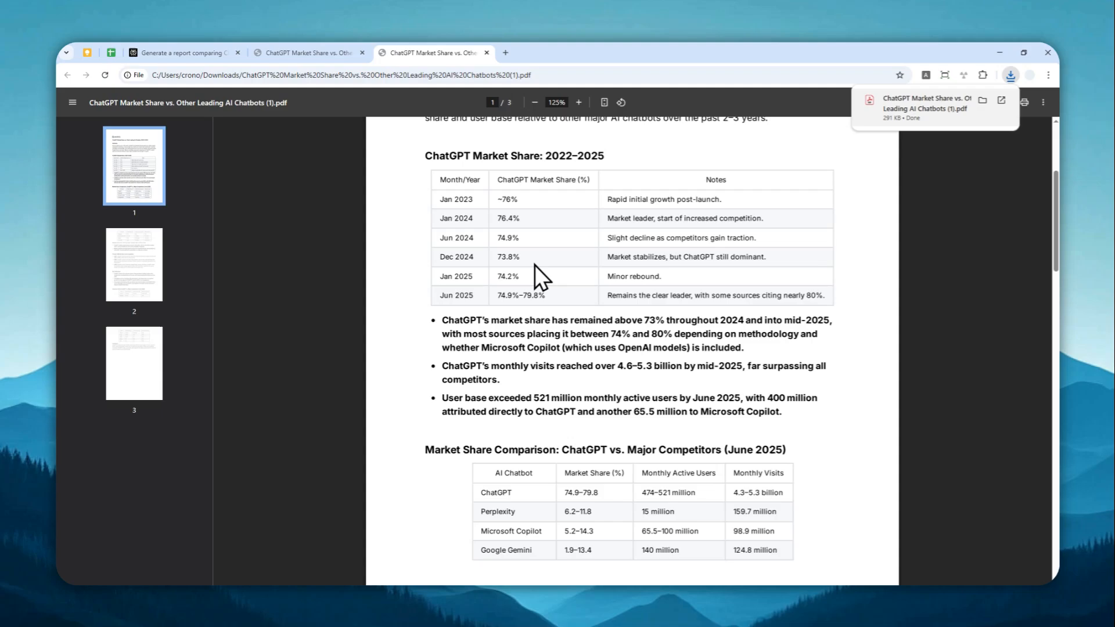
pyautogui.scroll(6, 534, 264)
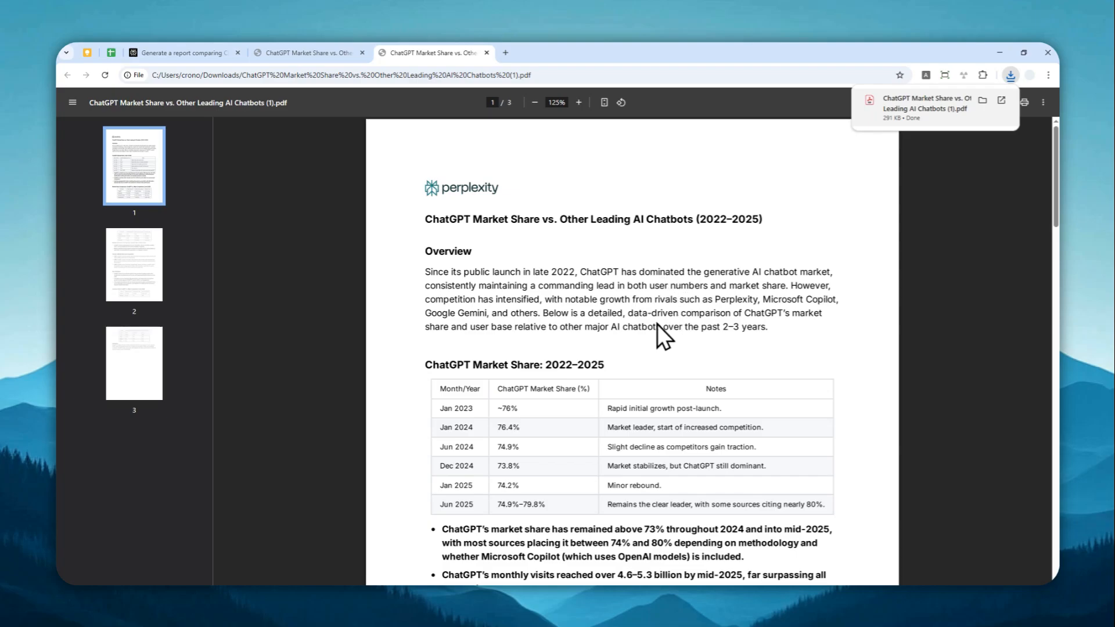
pyautogui.scroll(-5, 634, 312)
pyautogui.scroll(5, 612, 293)
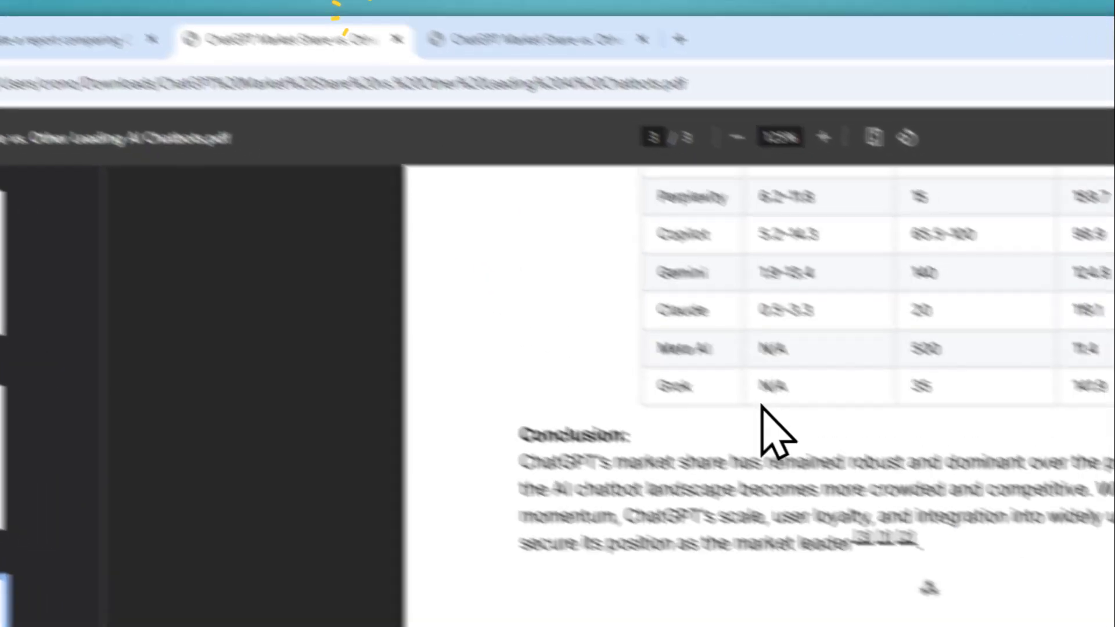
pyautogui.scroll(5, 598, 304)
pyautogui.scroll(5, 597, 304)
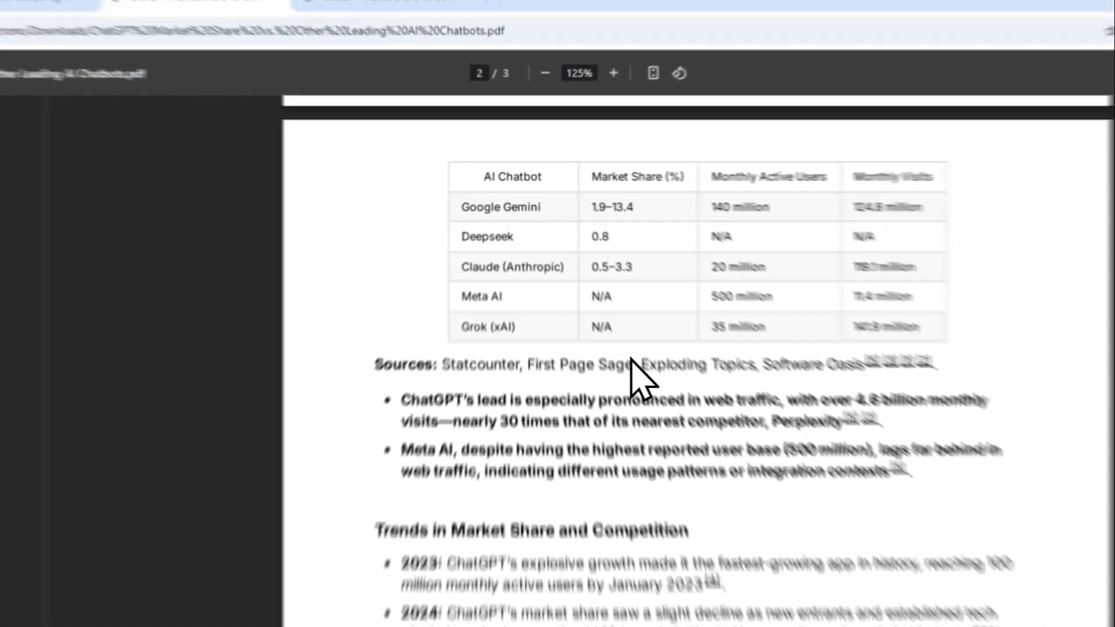
pyautogui.scroll(5, 597, 304)
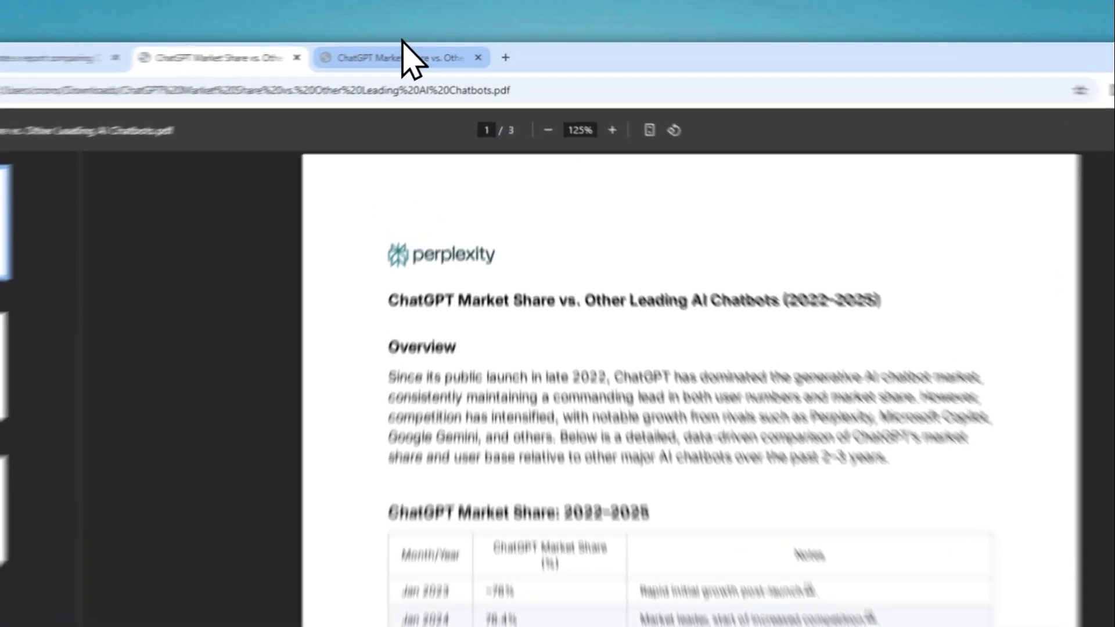
# Step: Switch to the 'ChatGPT Market Share vs. Other Leading AI Chatbots (1).pdf' tab
pyautogui.click(432, 52)
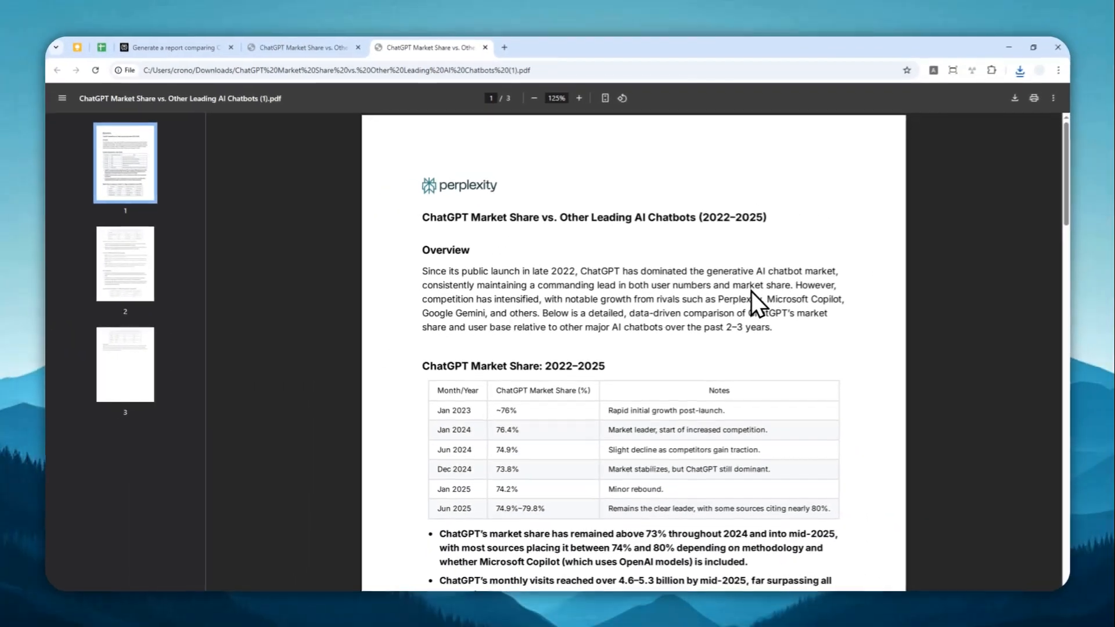